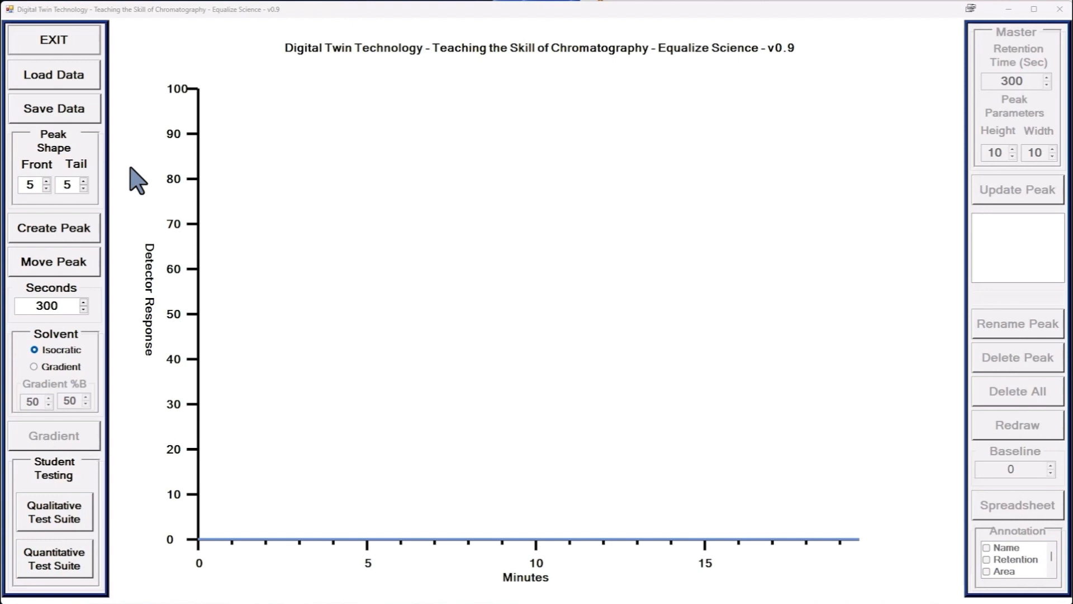
Create a peak and regenerate it with a front shape value of 1 and a tail value of 10
click(63, 227)
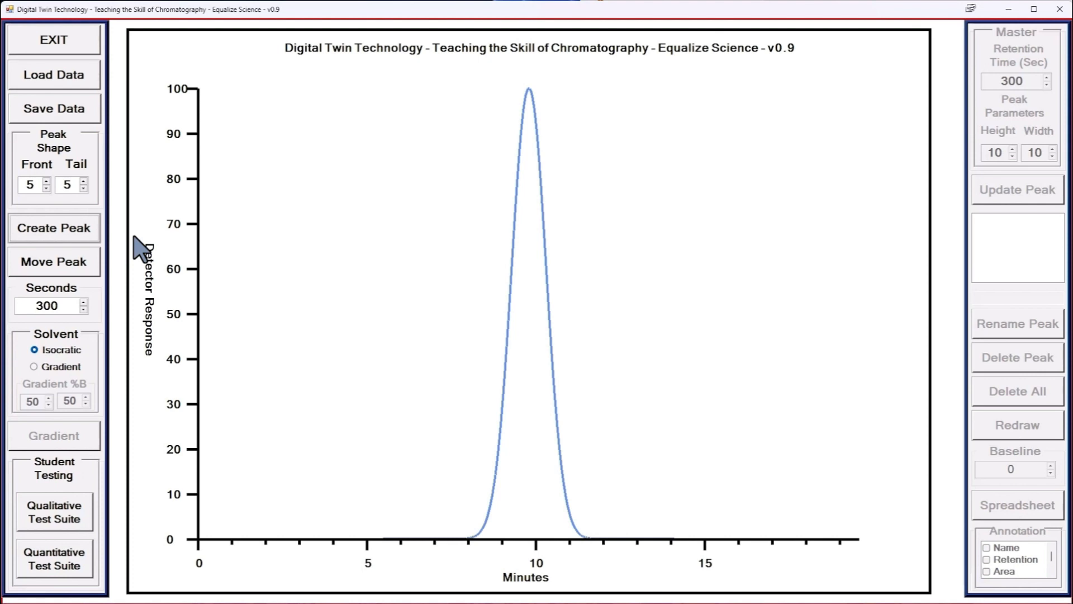
click(47, 189)
click(46, 188)
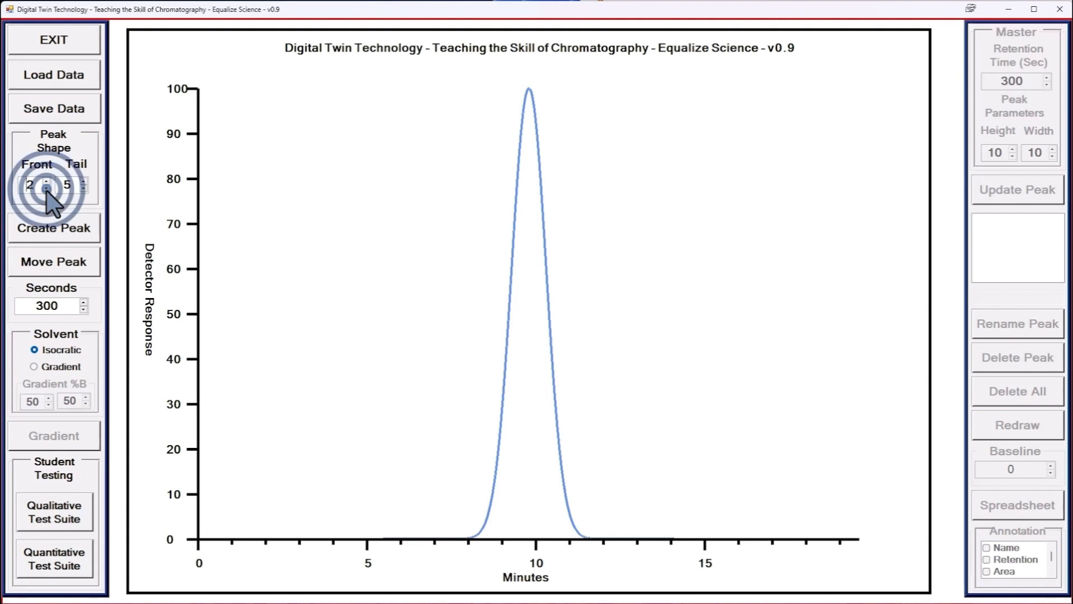
click(47, 189)
click(46, 188)
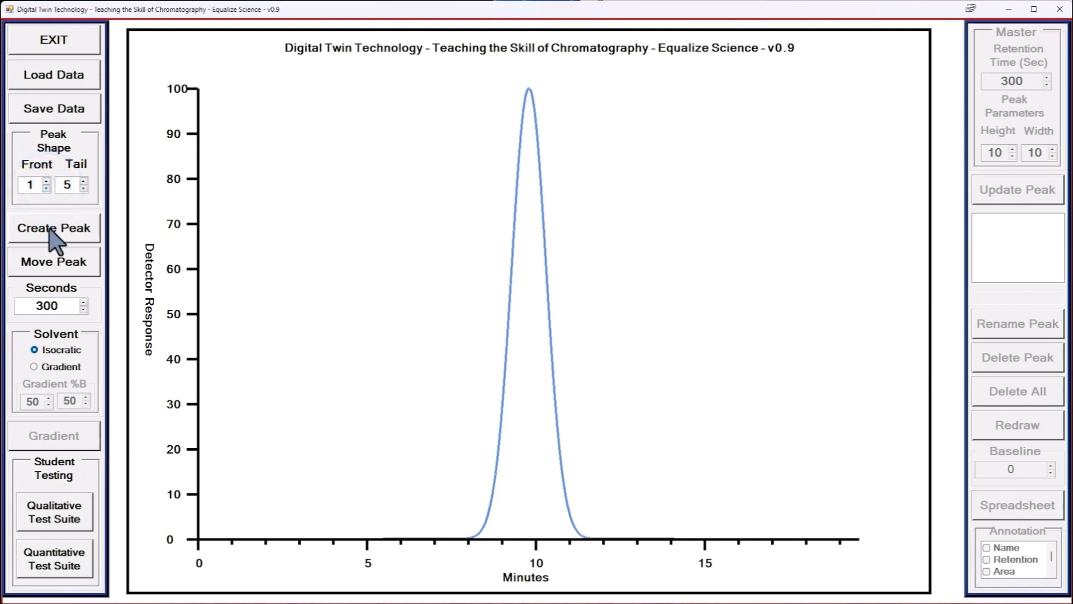
click(50, 229)
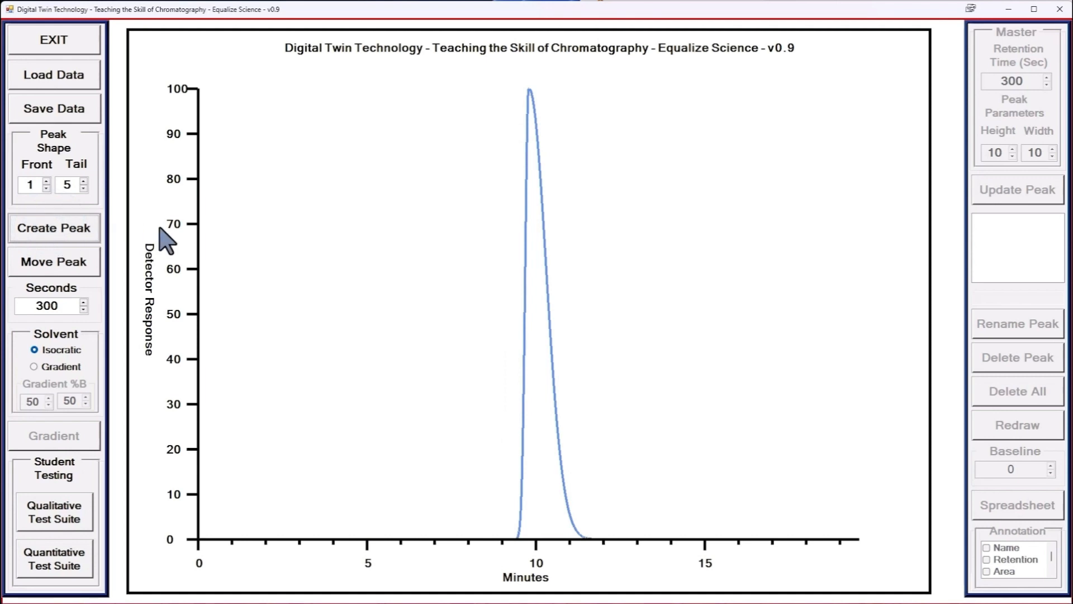
click(83, 182)
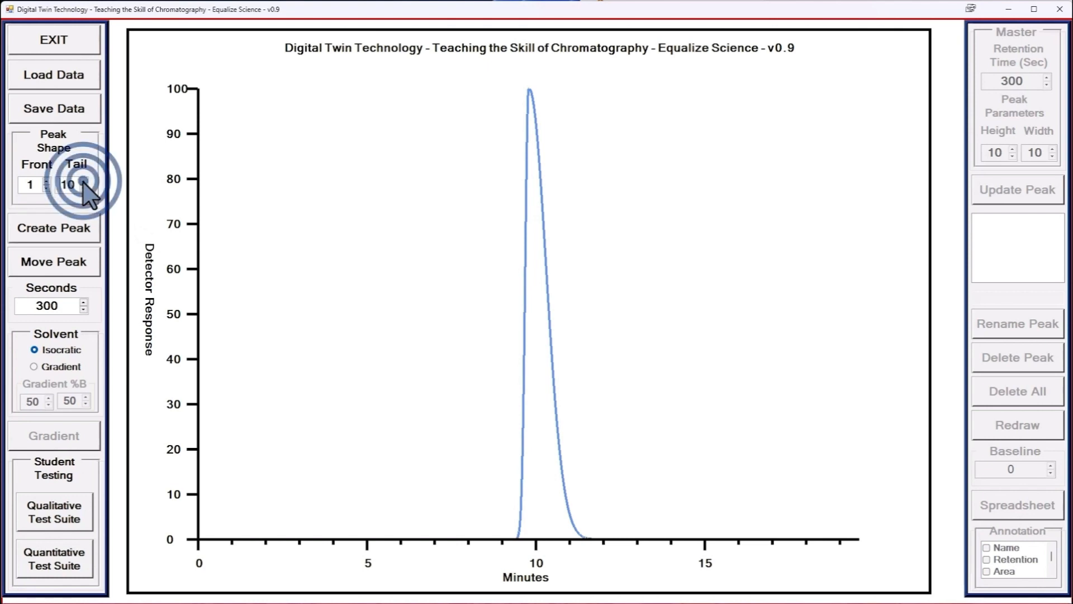
click(74, 227)
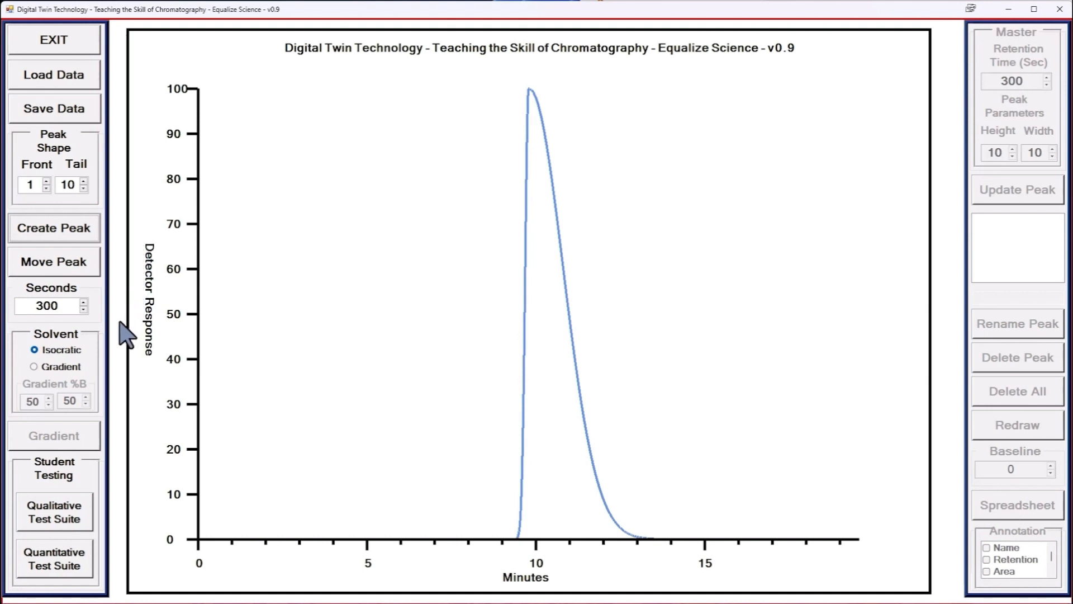
Move the created peak onto the chromatogram at 60 seconds
click(66, 305)
double_click(55, 304)
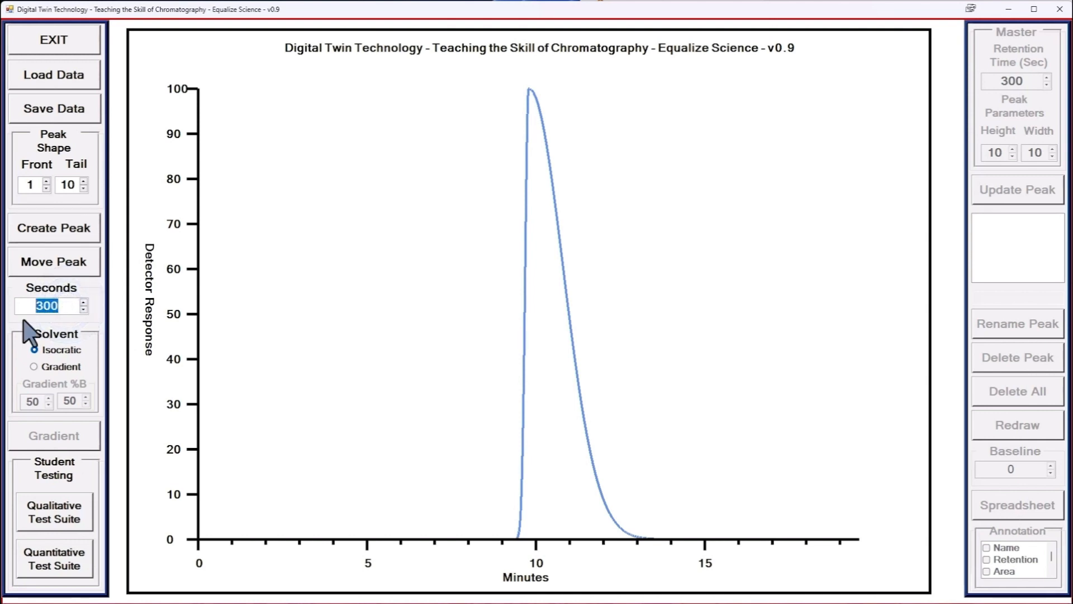
text(60)
click(58, 272)
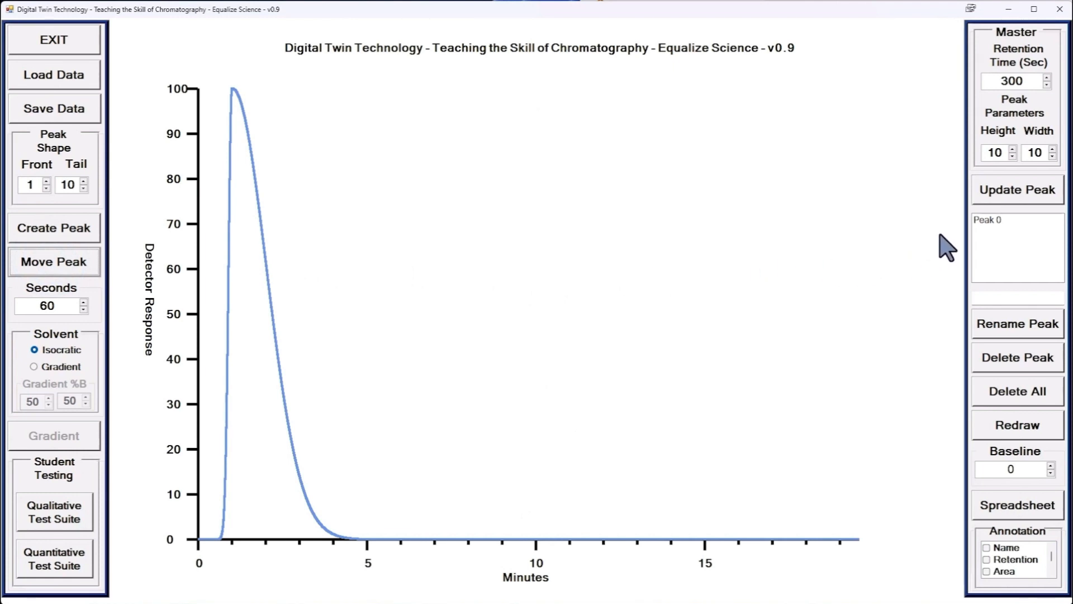
Update the peak at 60 seconds to a height of 80 and a width of 30
click(987, 221)
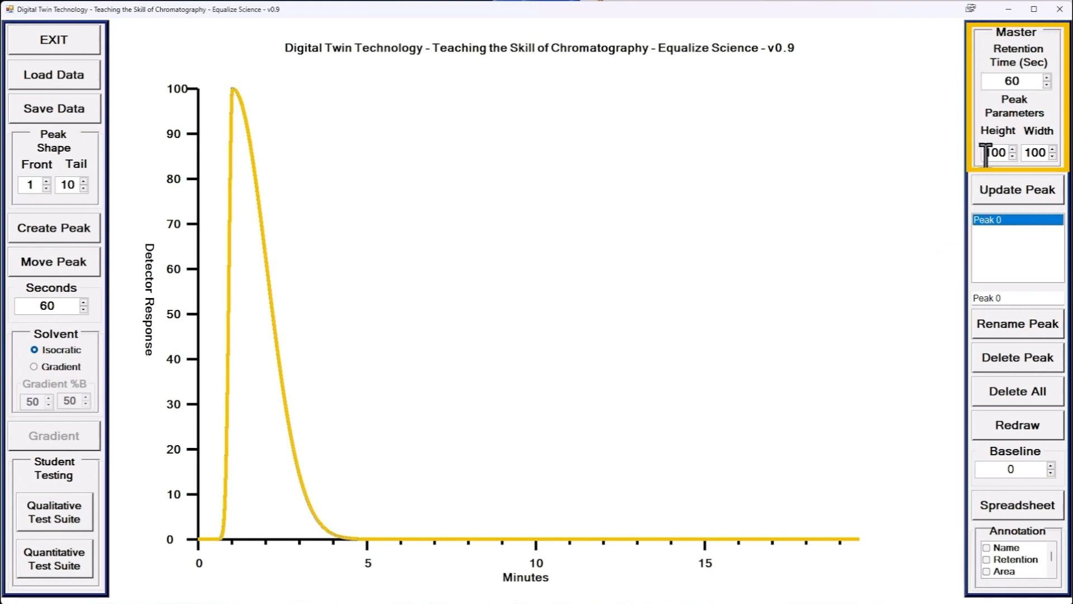
drag(986, 153, 1009, 156)
text(80)
drag(1027, 153, 1043, 153)
text(30)
click(1006, 190)
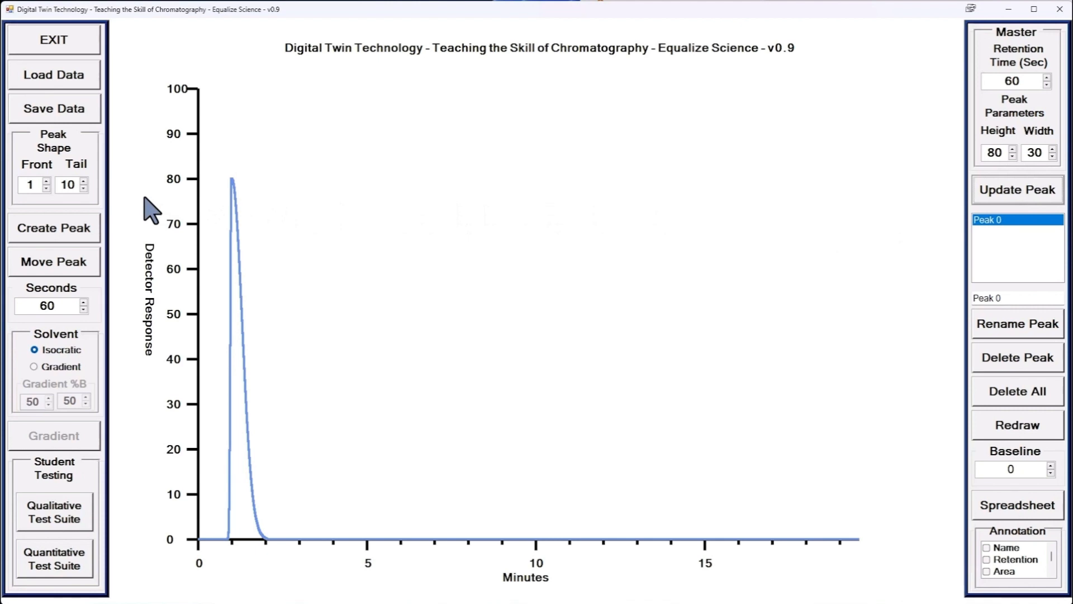
Create a second peak with the same front and tail shape and move it to 90 seconds
click(73, 229)
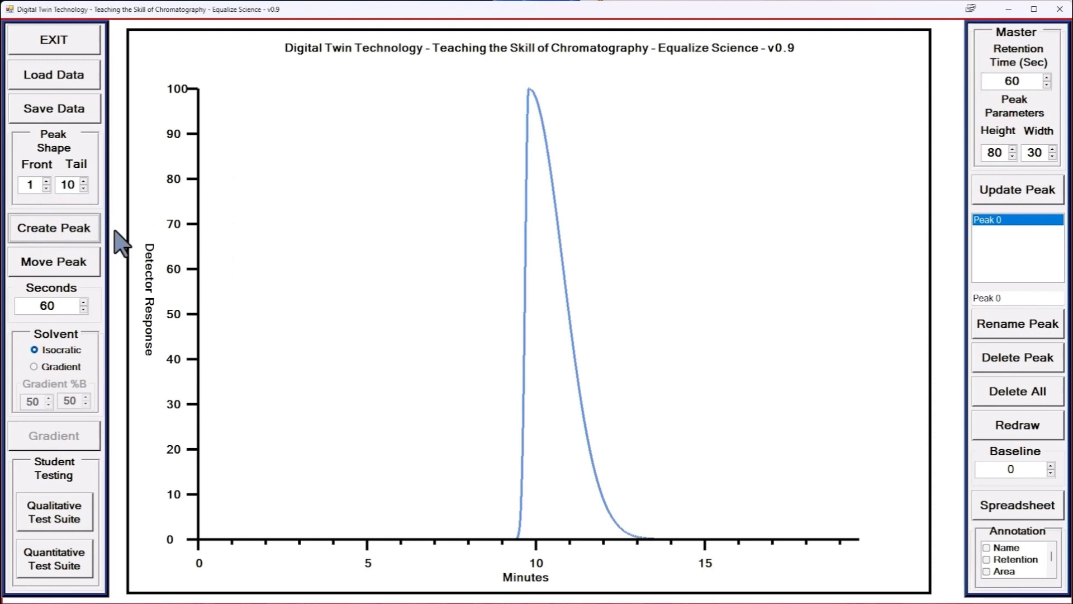
click(62, 305)
drag(51, 304, 32, 305)
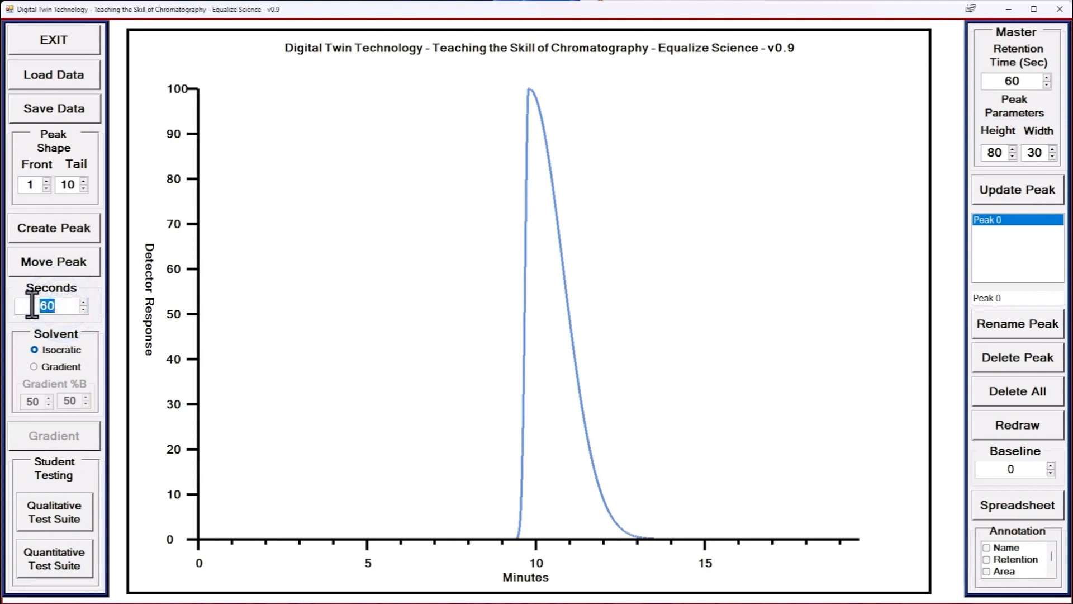
text(90)
click(44, 264)
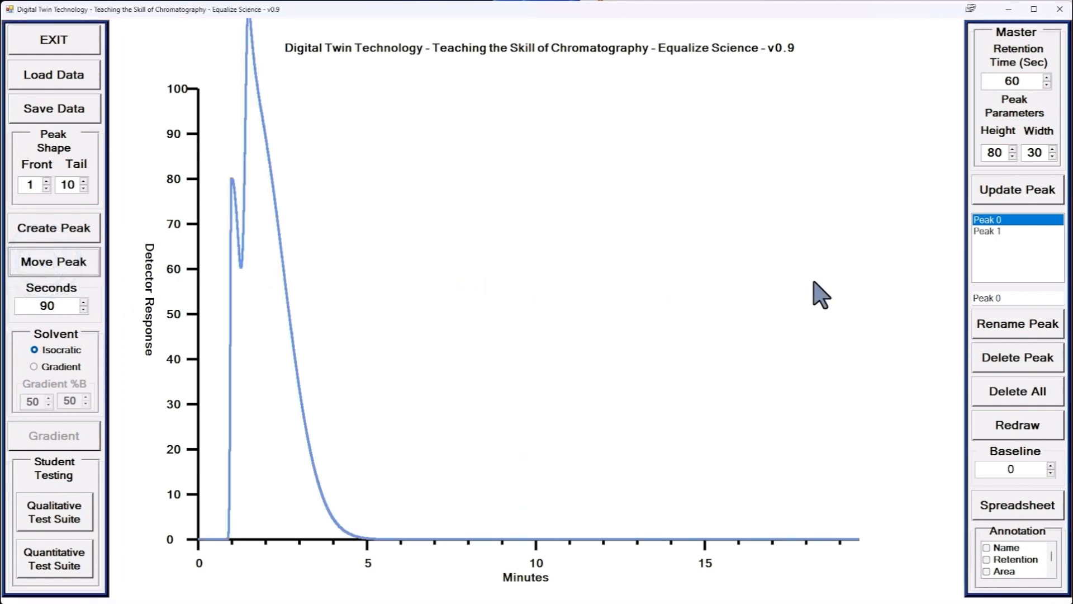
Update the peak at 90 seconds to a height of 25 and a width of 25
click(990, 232)
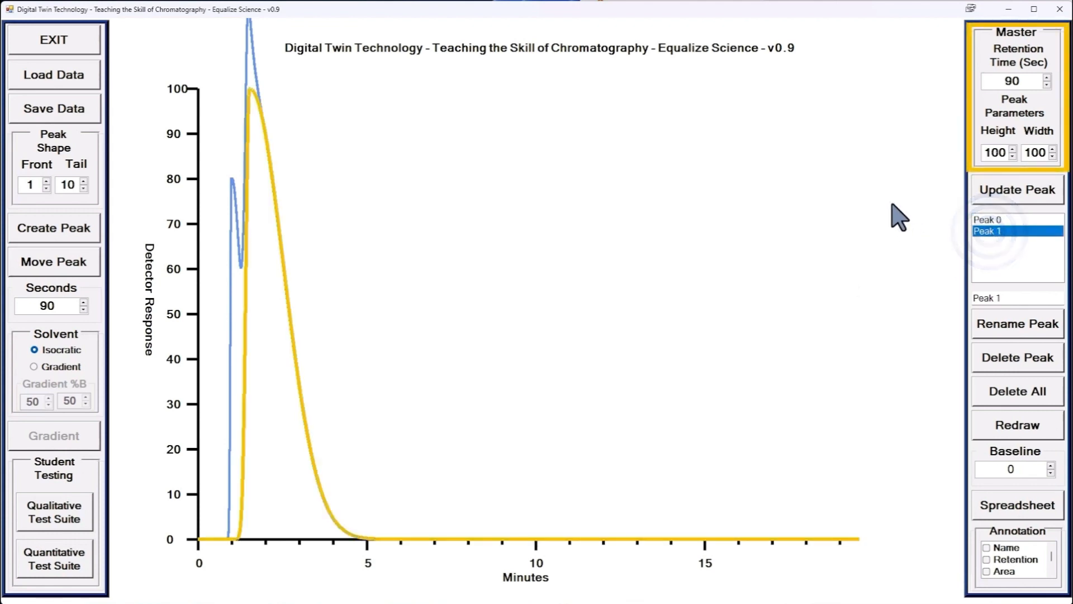
double_click(984, 152)
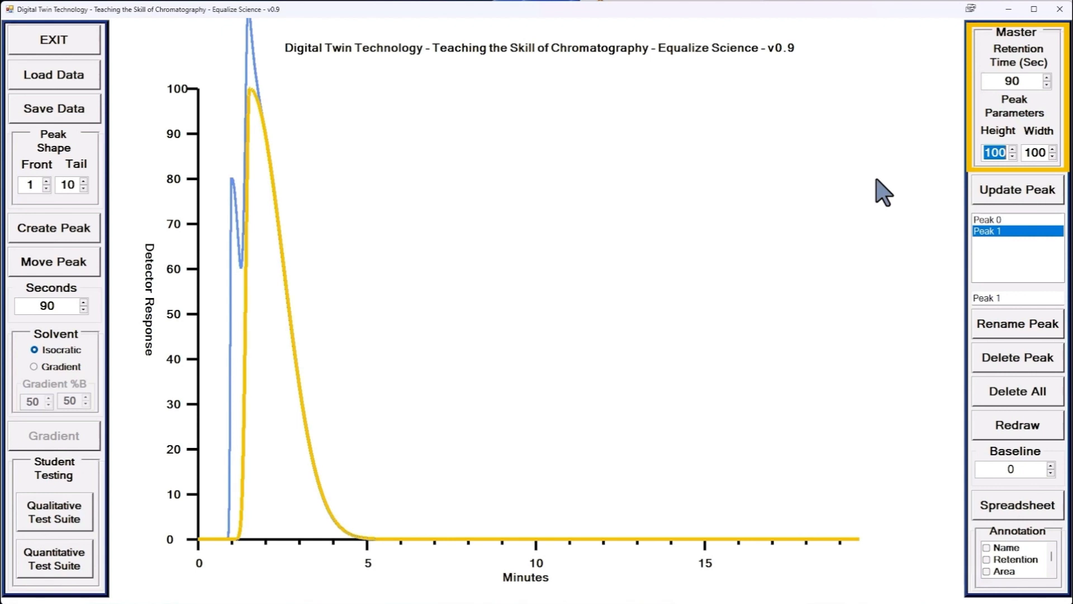
text(25)
double_click(1035, 153)
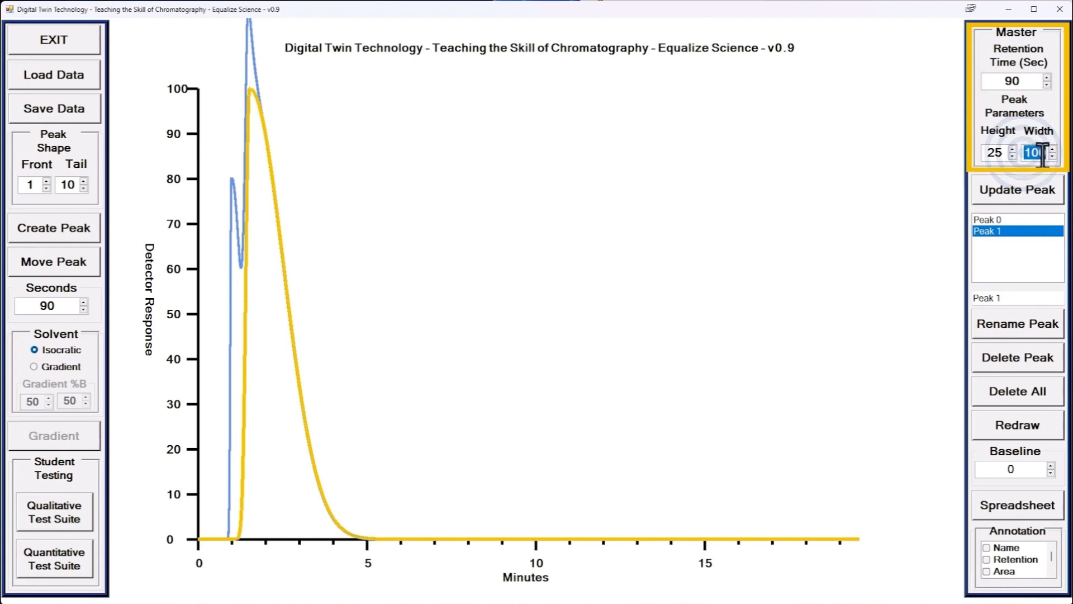
text(25)
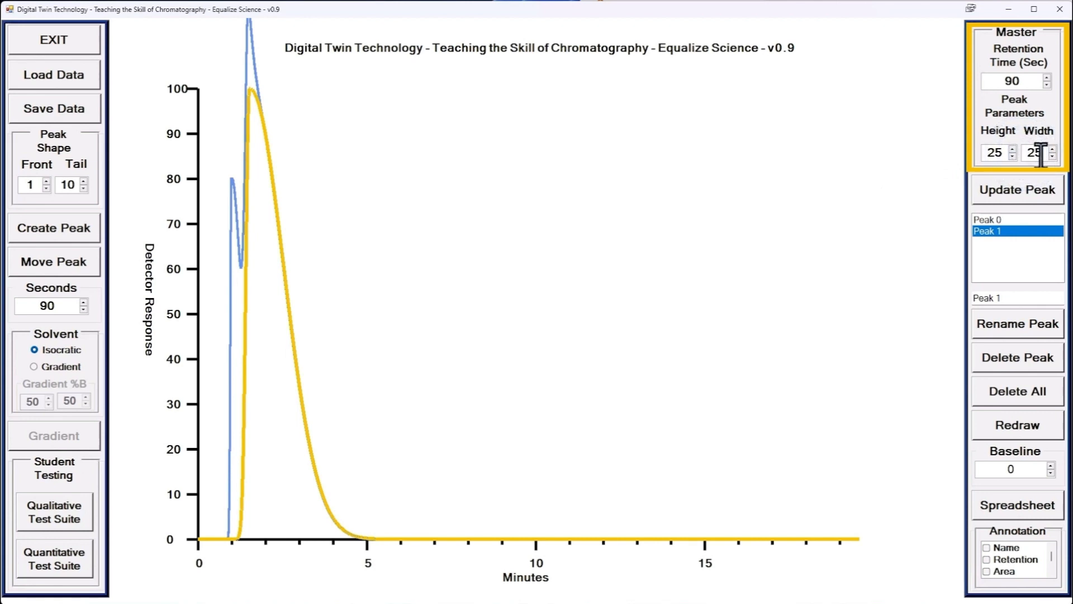
click(1021, 196)
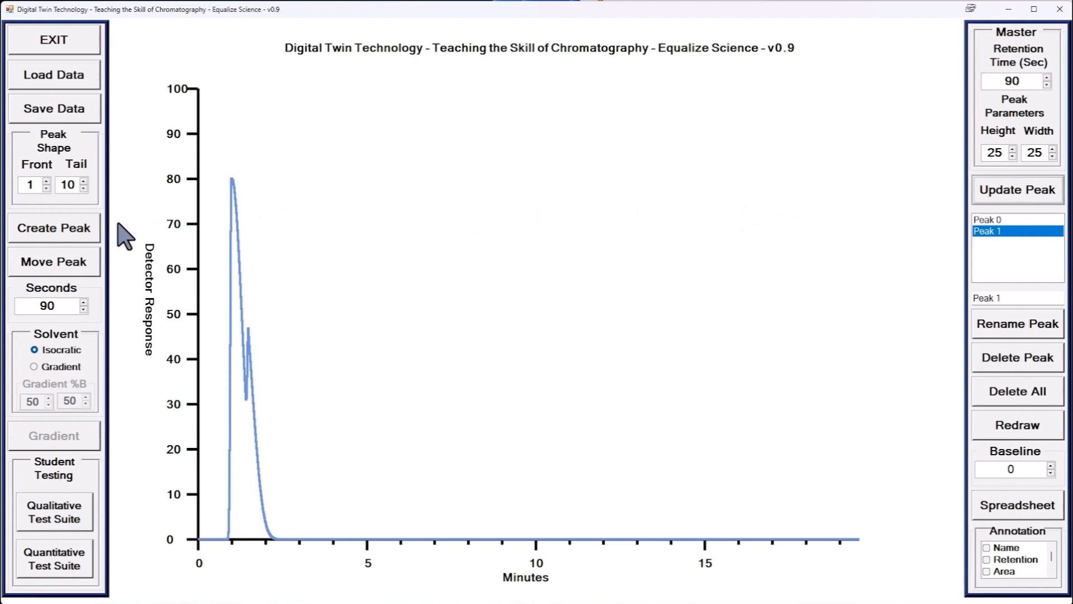
Create a third peak with the same front and tail shape and move it to 170 seconds
click(62, 234)
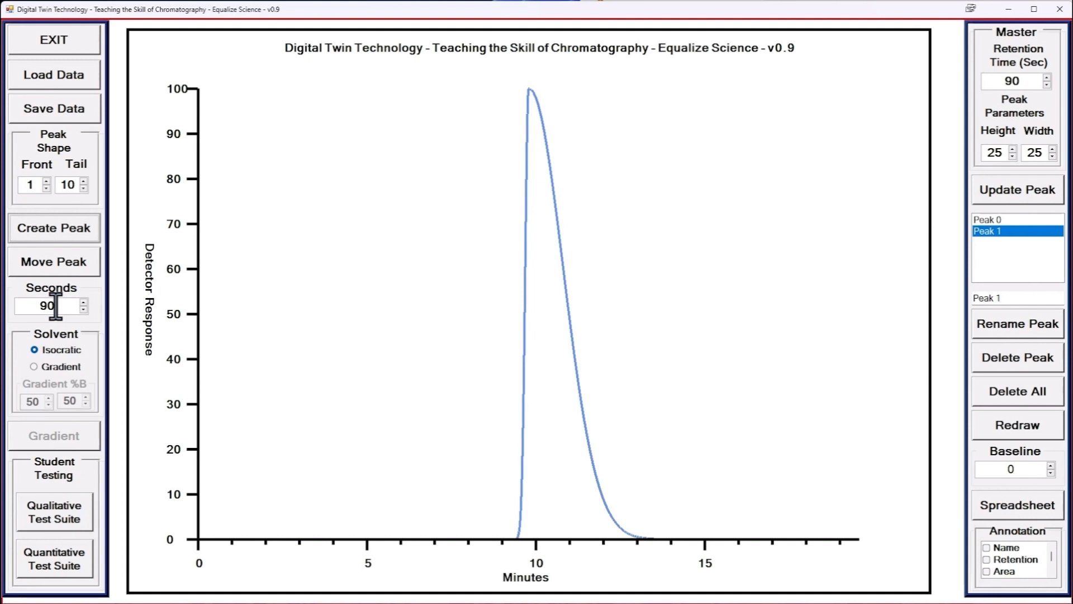
drag(55, 305, 40, 306)
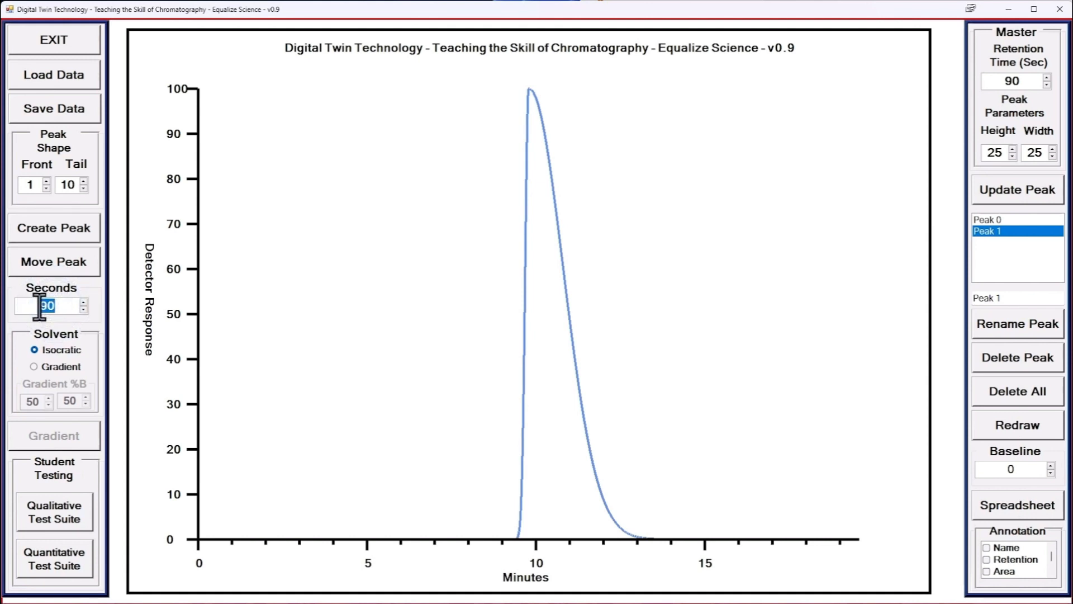
text(170)
click(48, 261)
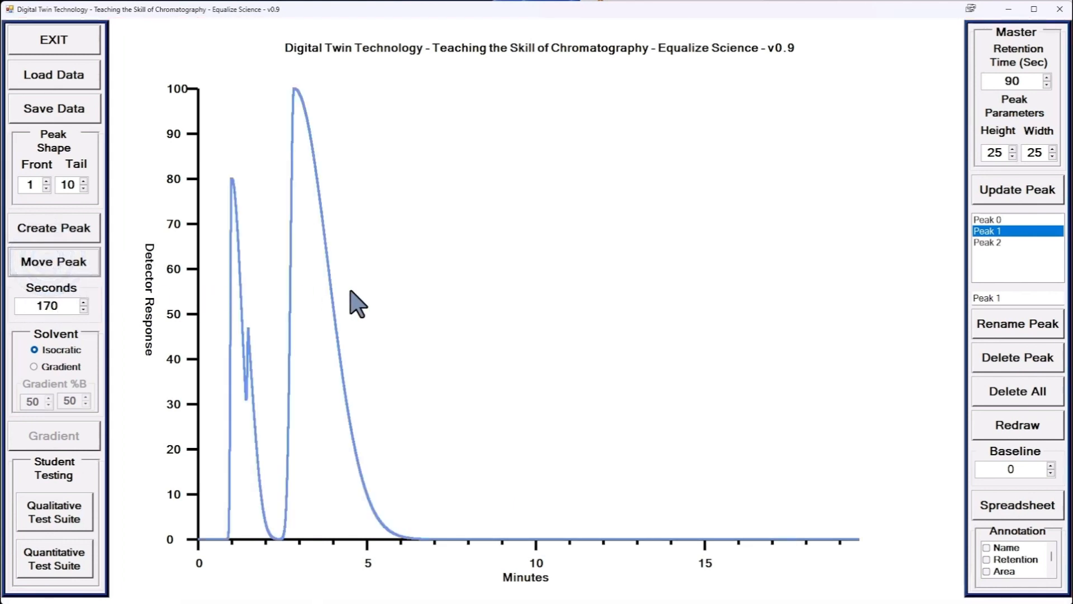
Update the peak at 170 seconds to a height of 80 and a width of 30
click(986, 243)
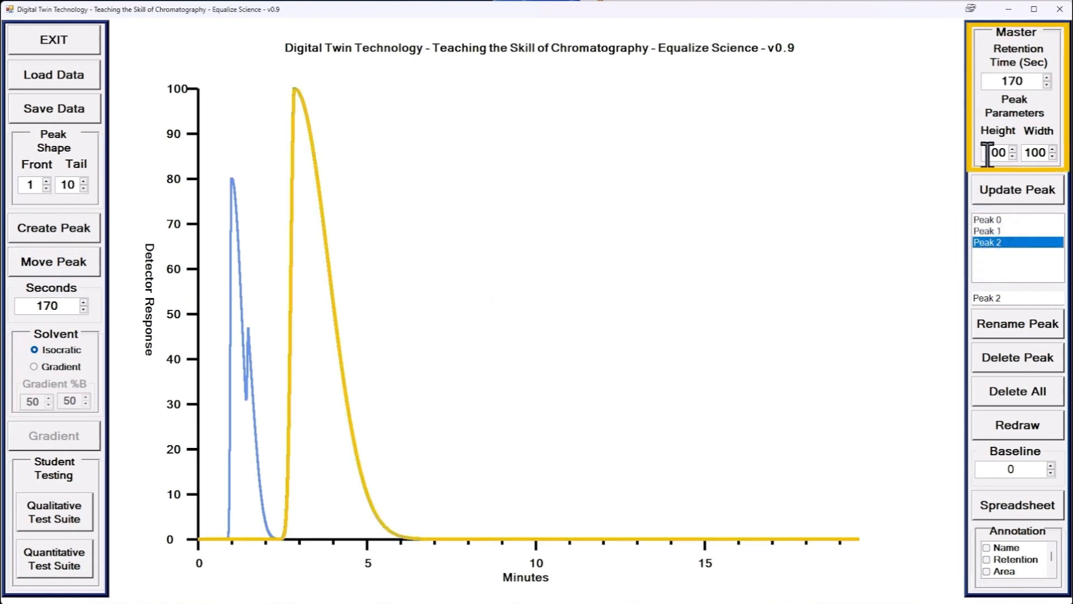
drag(984, 152, 1004, 155)
text(80)
drag(1025, 152, 1043, 152)
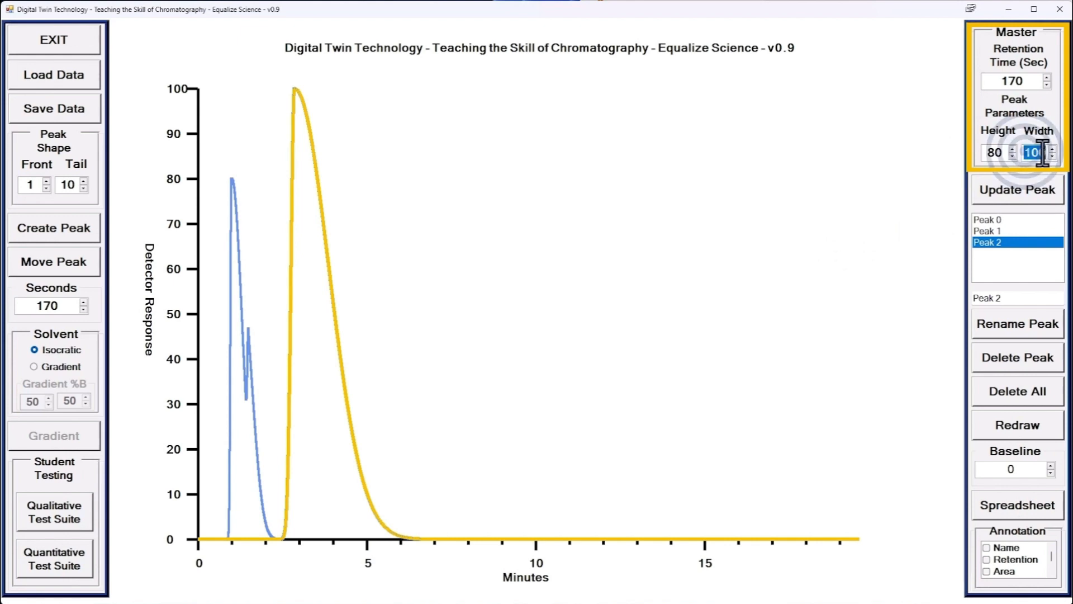
text(30)
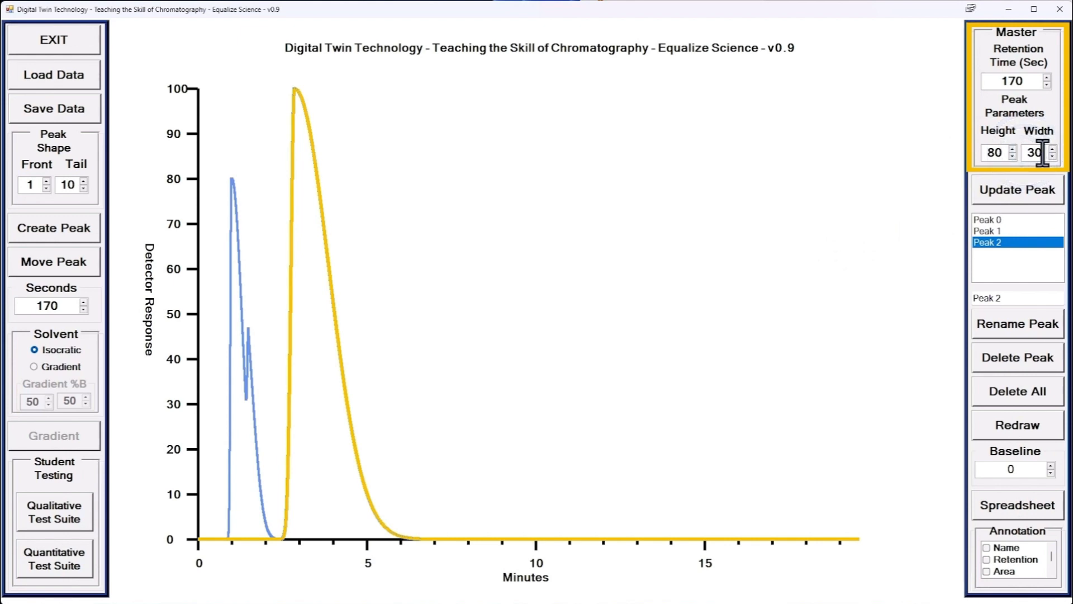
click(1017, 193)
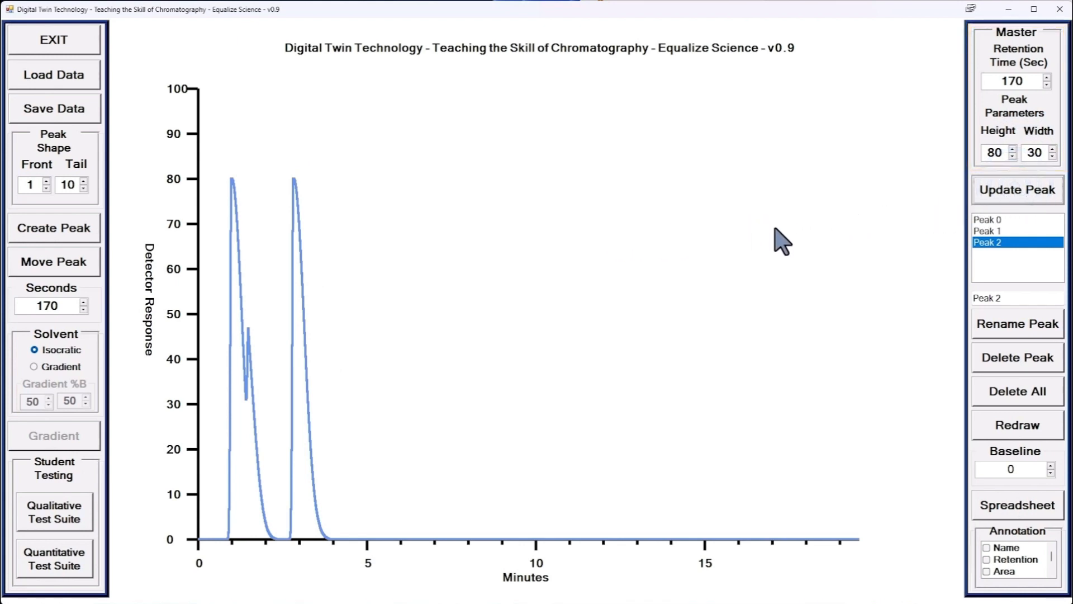
Rename the first peak, at 60 seconds, as Benzene
click(989, 220)
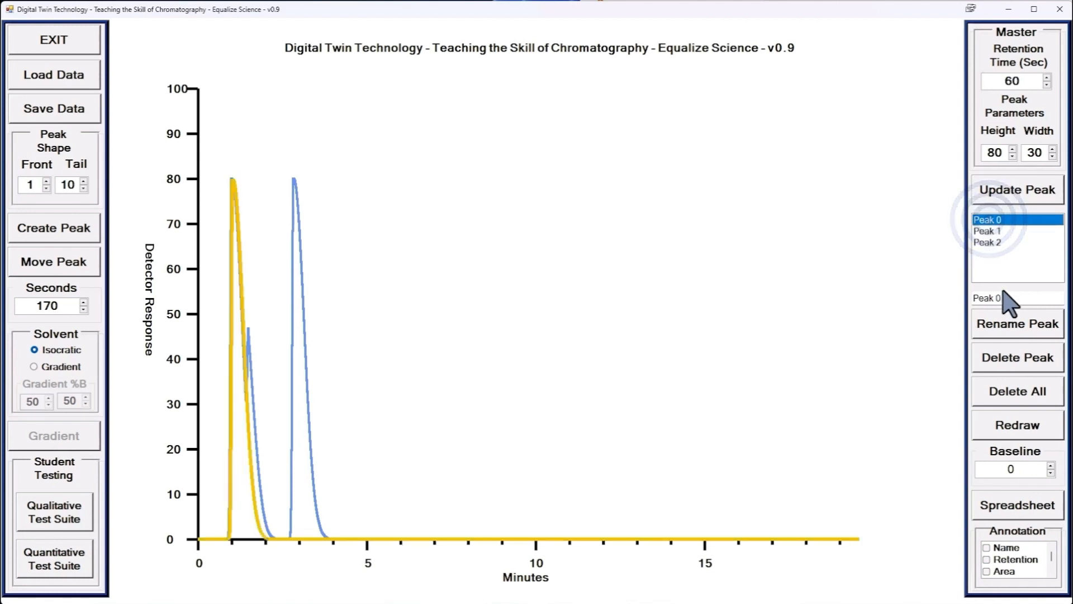
drag(1007, 298, 959, 300)
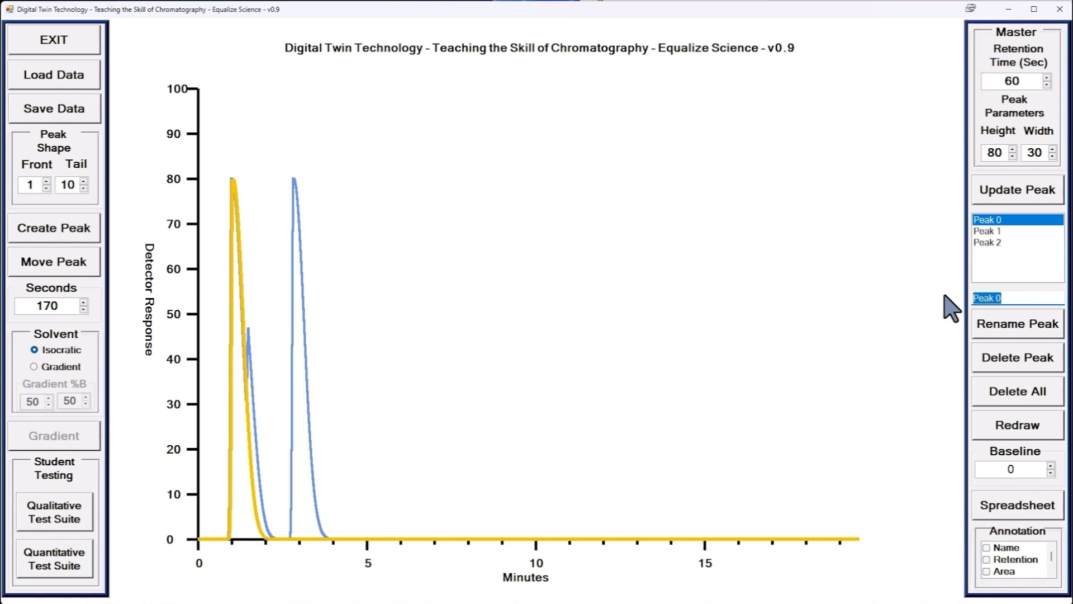
text(Benzene)
click(1008, 327)
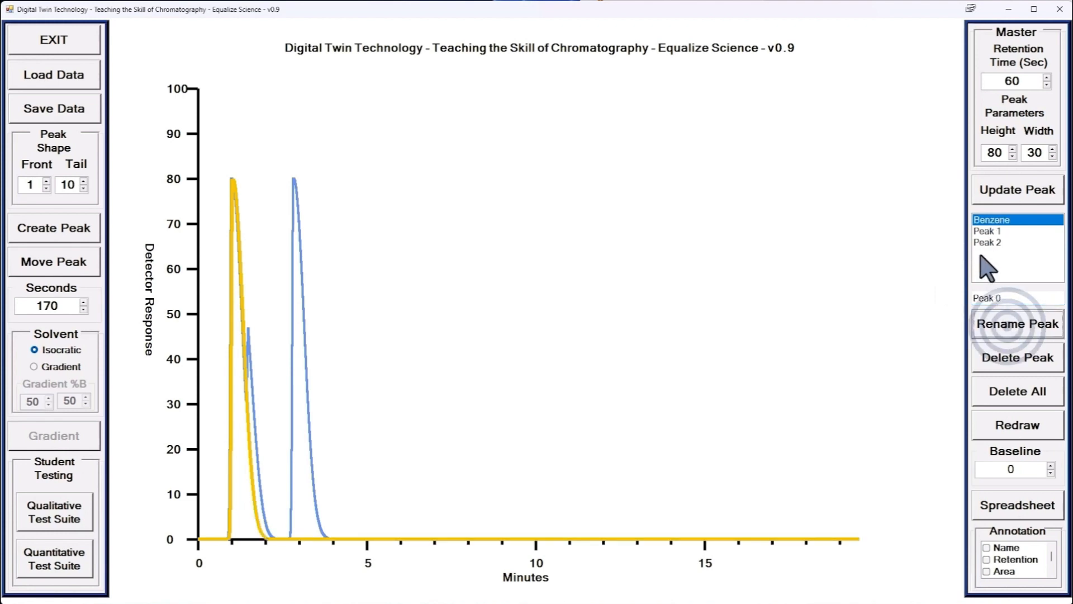
Rename the second peak, at 90 seconds, as Toluene
click(985, 231)
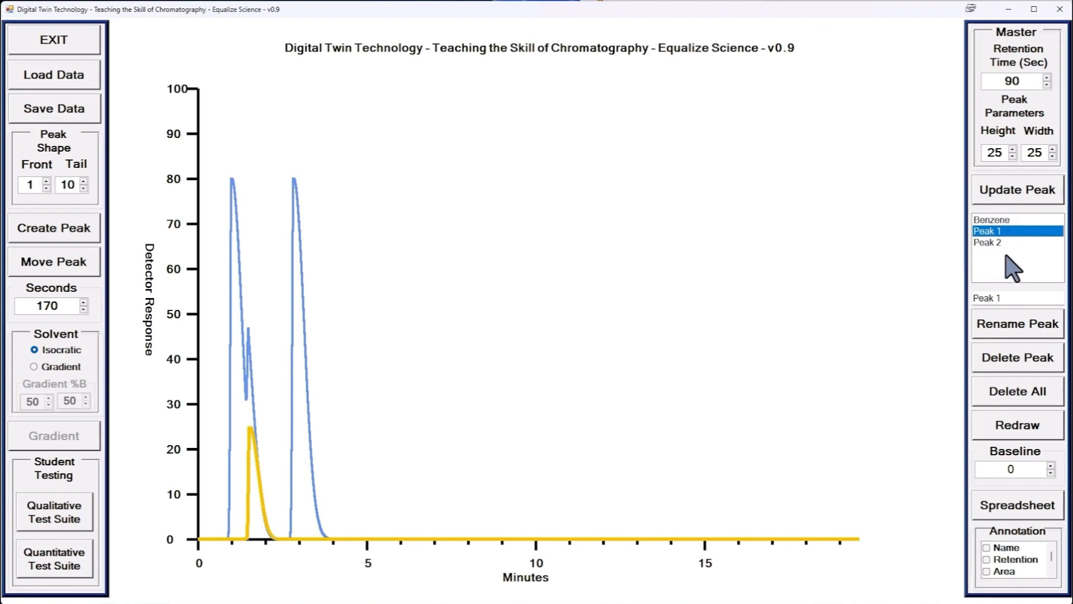
drag(1009, 301, 969, 299)
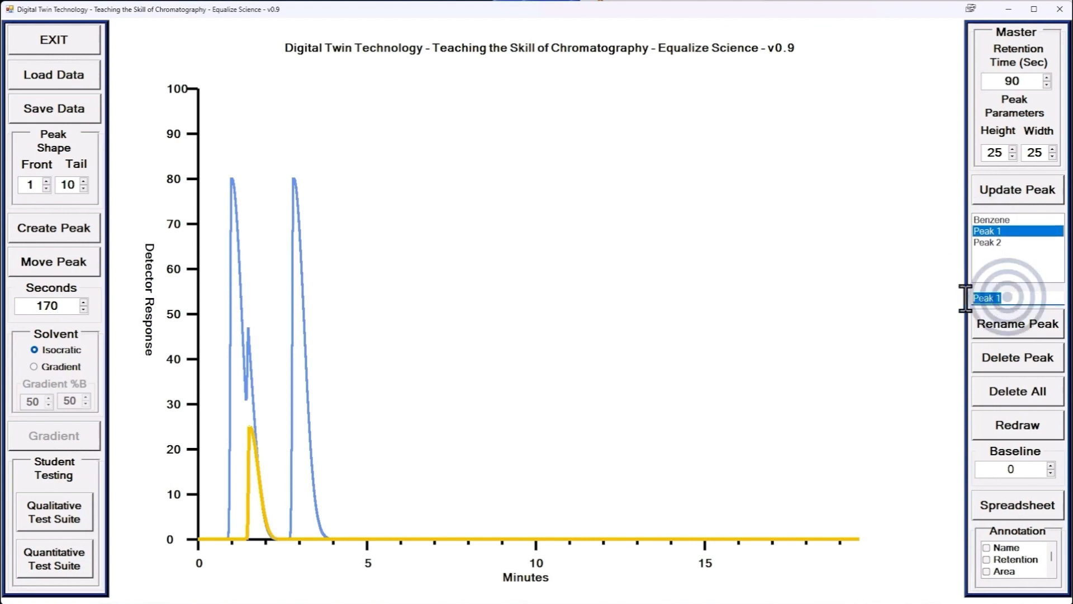
text(Toluene)
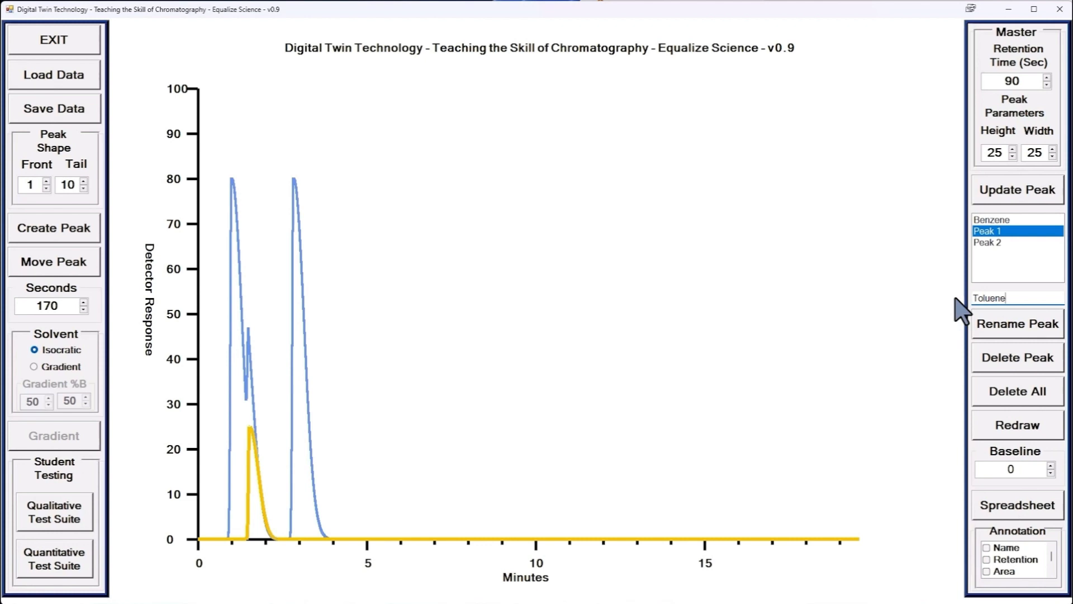
click(1019, 332)
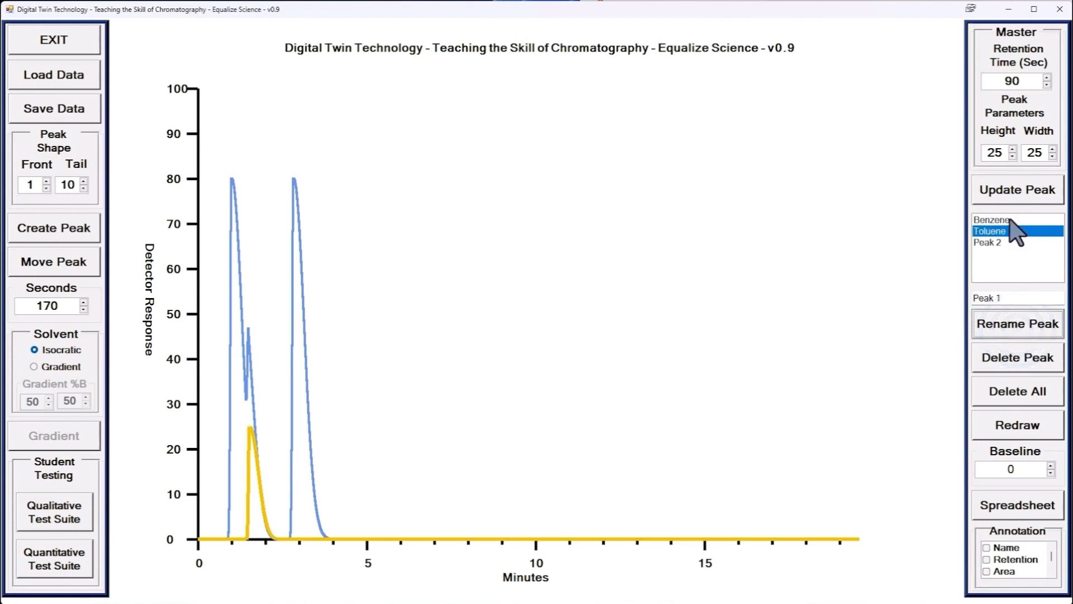
Rename the third peak, at 170 seconds, as Ortho-Xylene
click(997, 244)
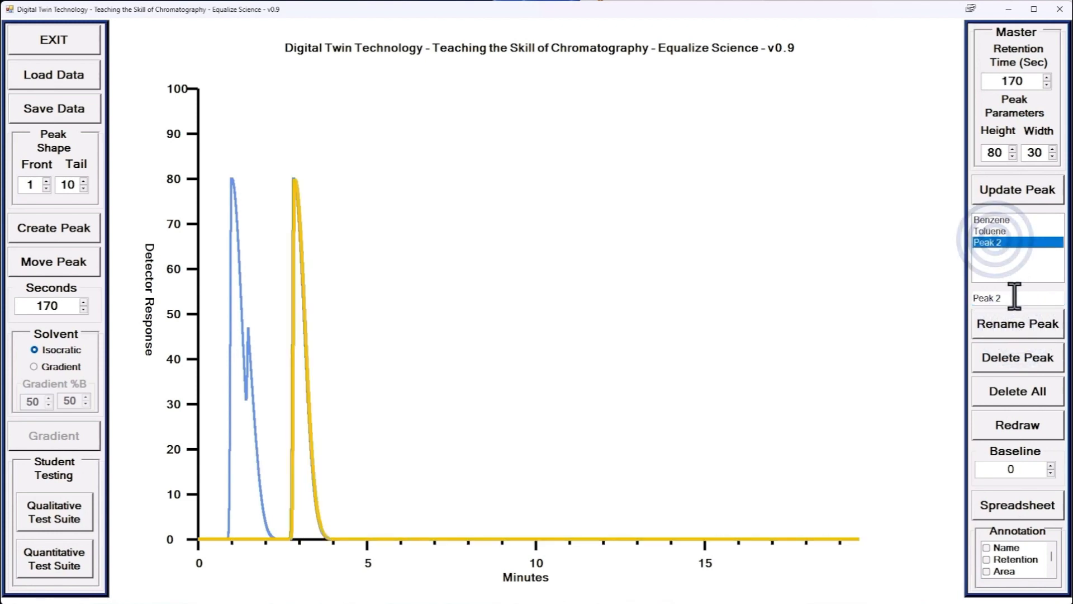
drag(1015, 298, 973, 298)
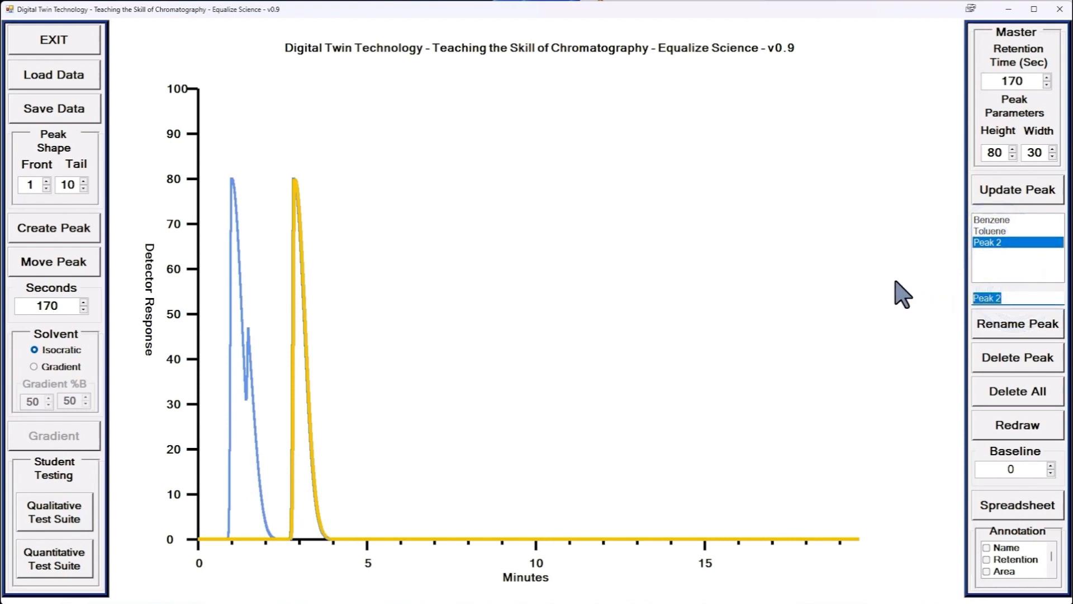
text(Ortho-Xylene)
click(989, 329)
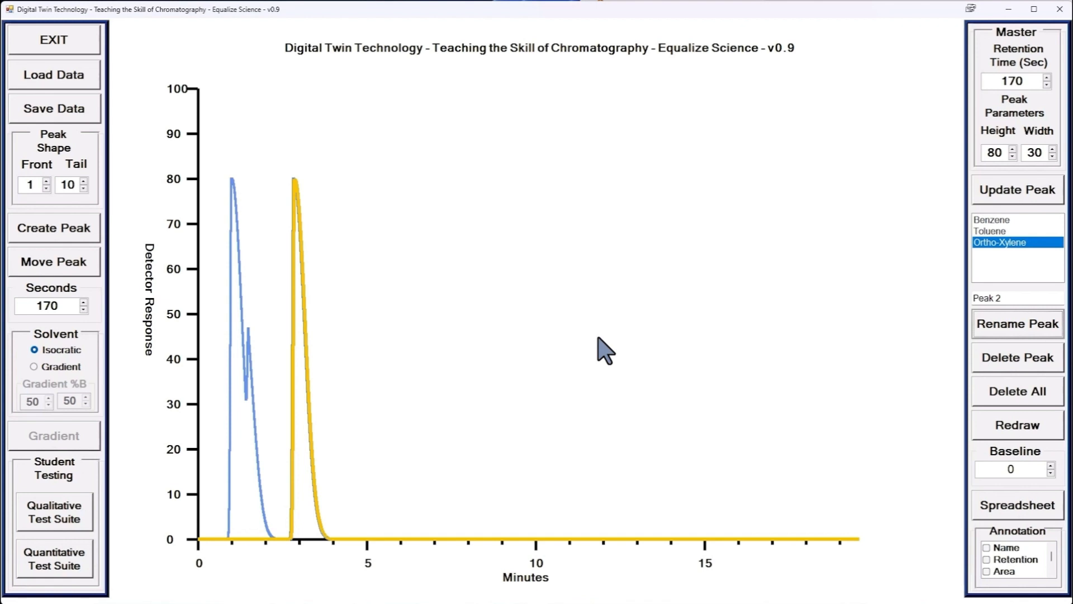
Open the peak spreadsheet and add six new peaks below Ortho-Xylene
click(1010, 506)
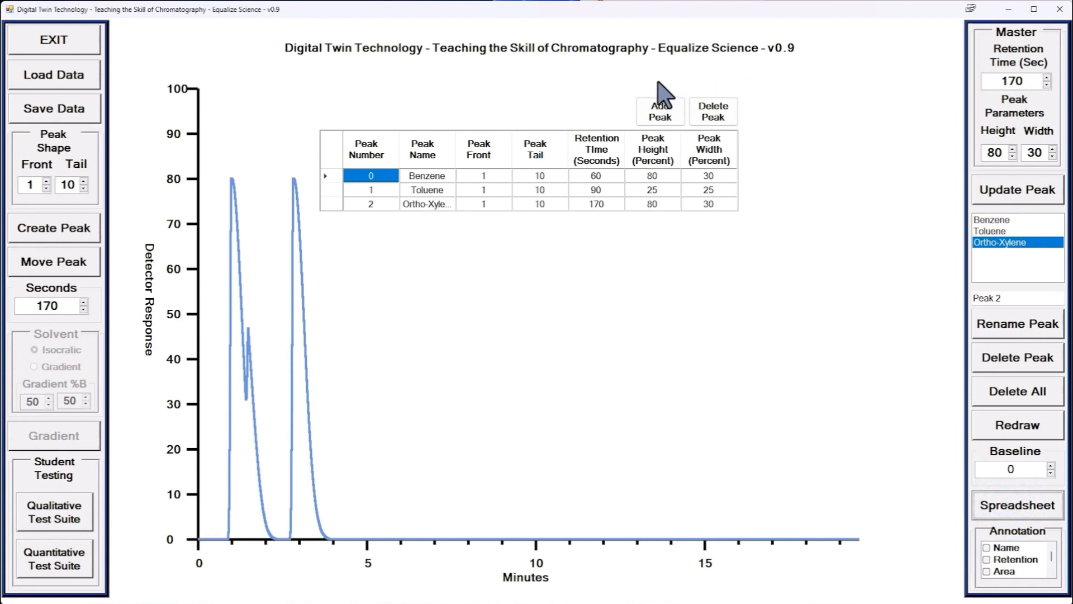
click(660, 110)
click(661, 110)
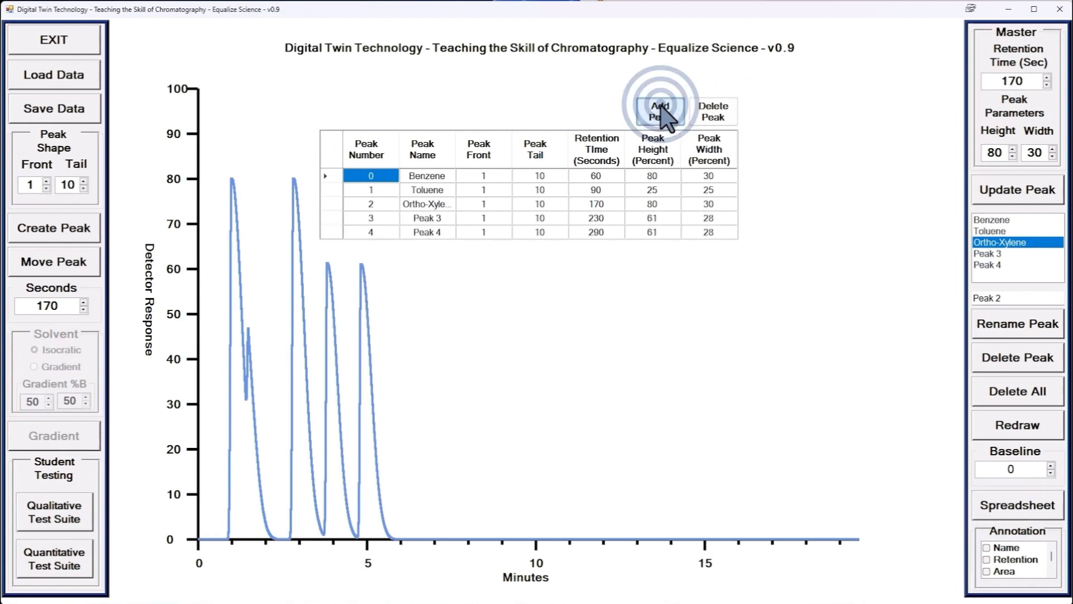
click(660, 110)
click(661, 110)
click(660, 110)
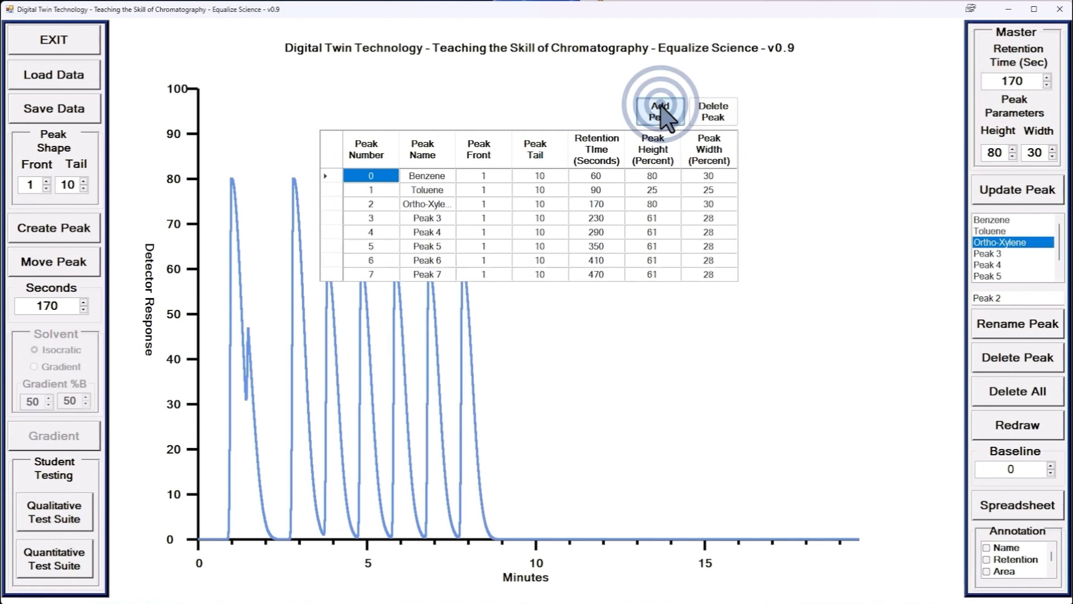
click(661, 110)
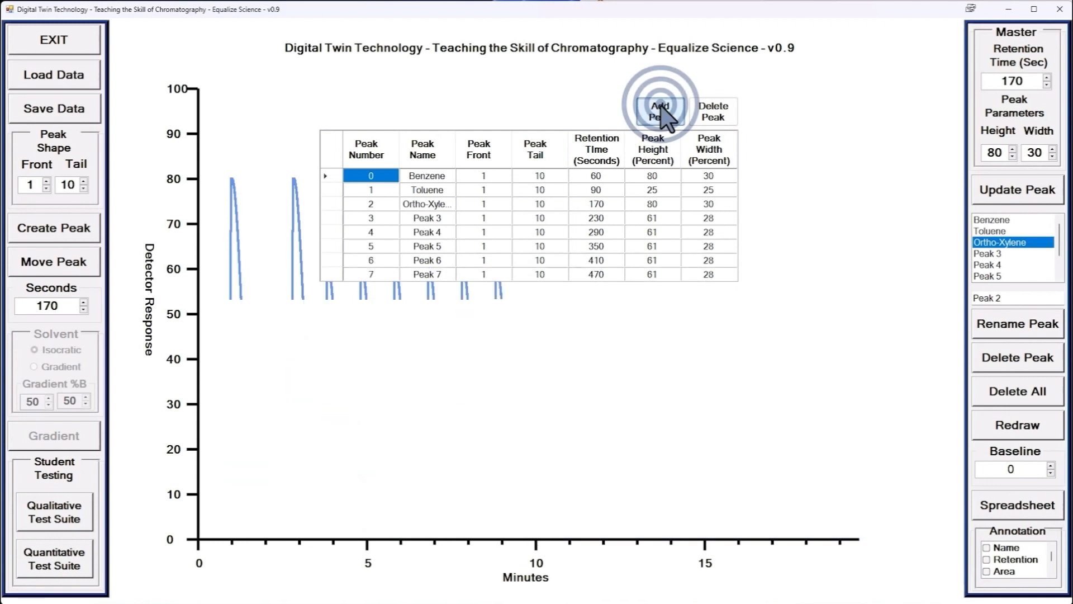
In the spreadsheet, rename Peak 3 as Para-Xylene and set its retention time to 205 seconds
click(410, 218)
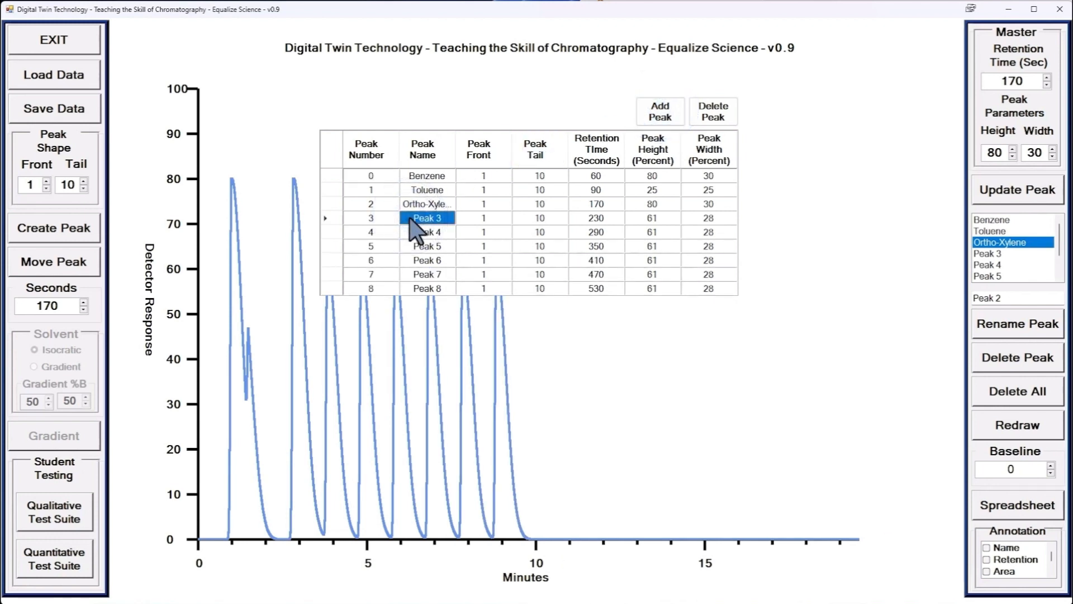
text(Para-Xylene)
key(Tab)
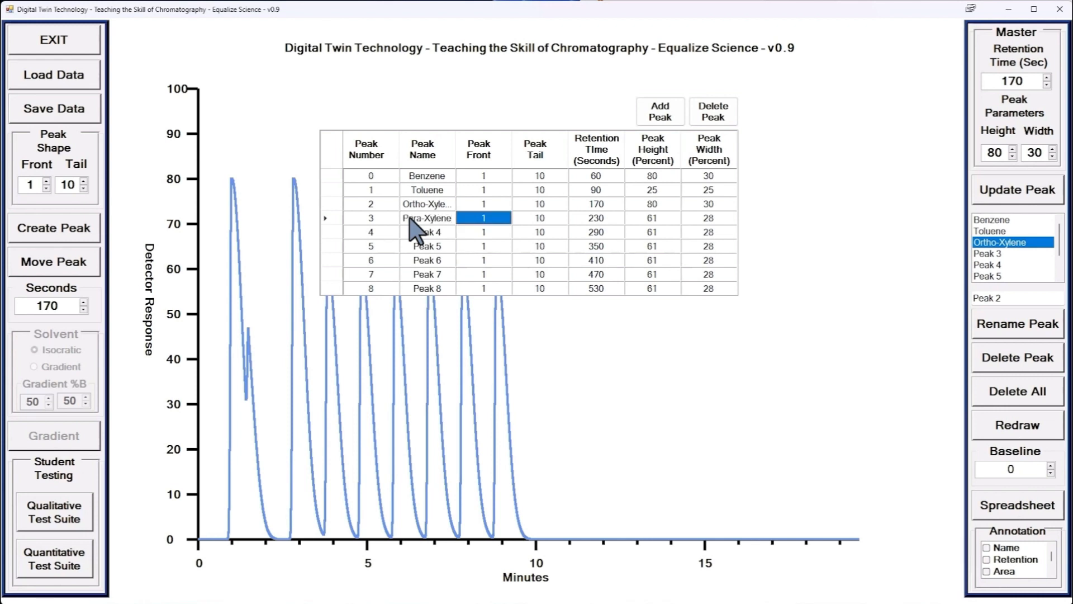
key(Tab)
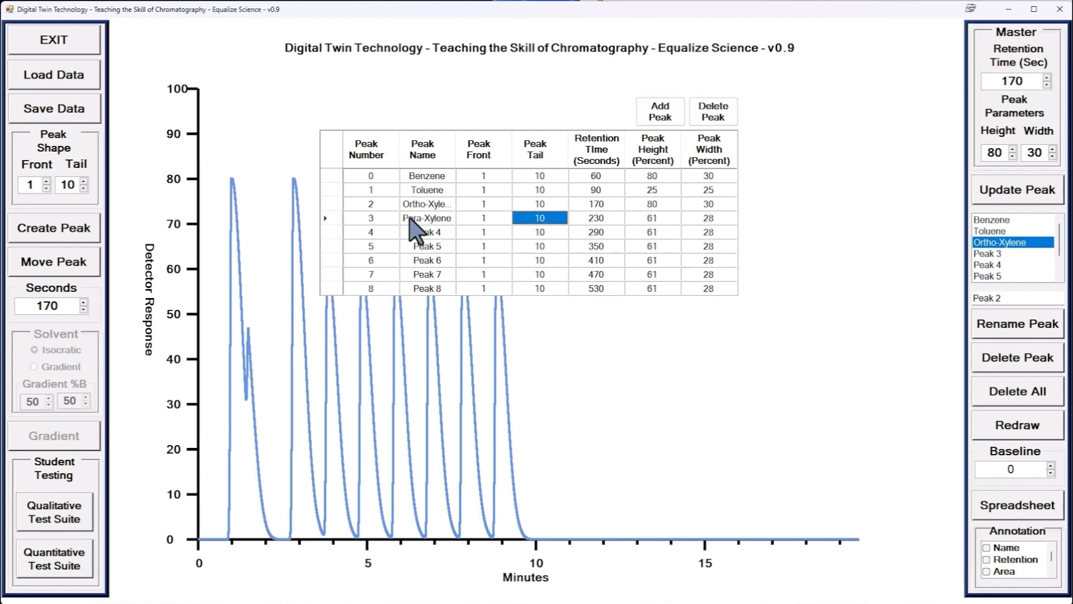
key(Tab)
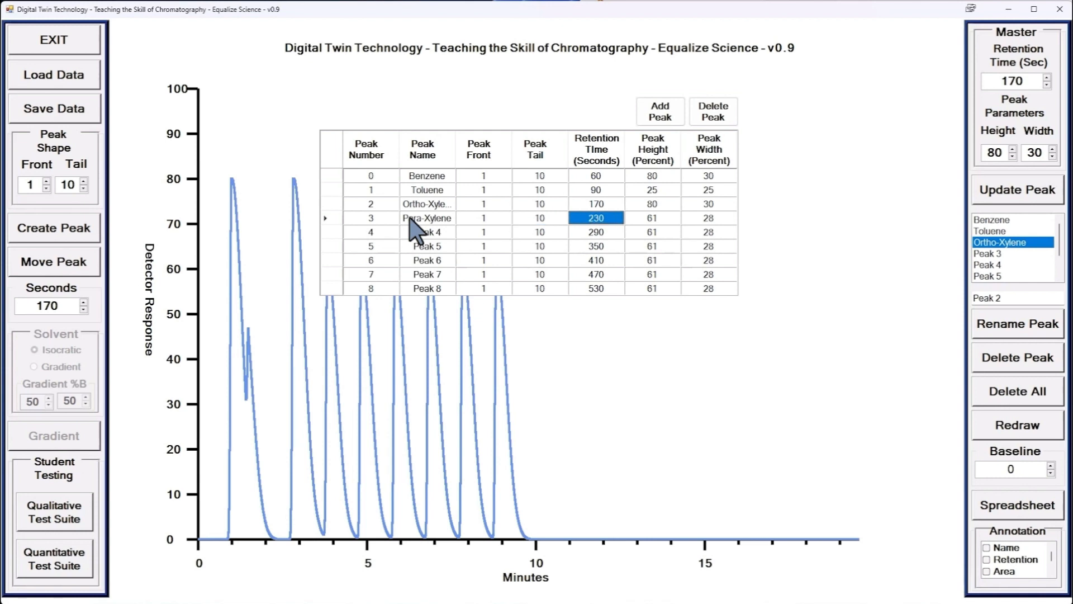
text(205)
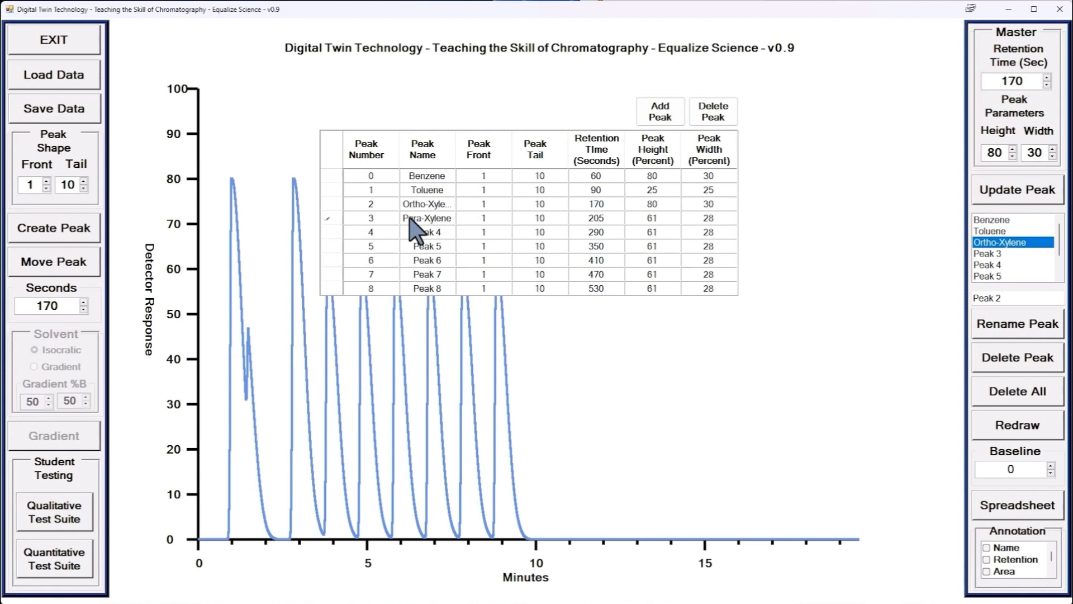
key(Tab)
Set the Para-Xylene peak's height to 50 percent and its width to 30 percent
text(3)
key(BackSpace)
text(50)
key(Tab)
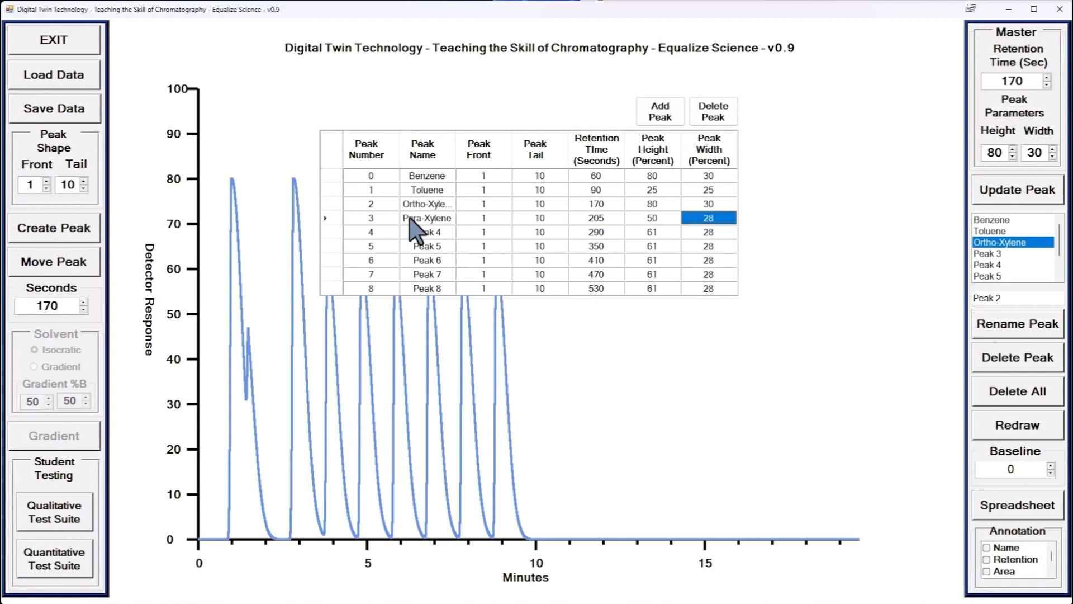
text(30)
key(Tab)
Rename Peak 4 as Naphthalene and set its retention time to 275 seconds
key(Tab)
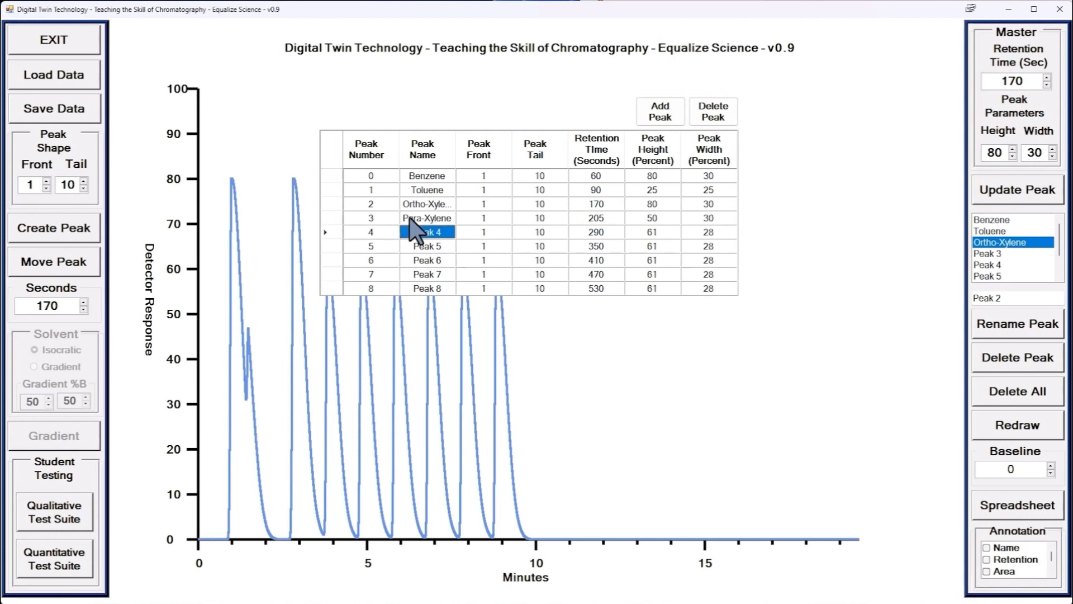
text(Naphthalene)
key(Tab)
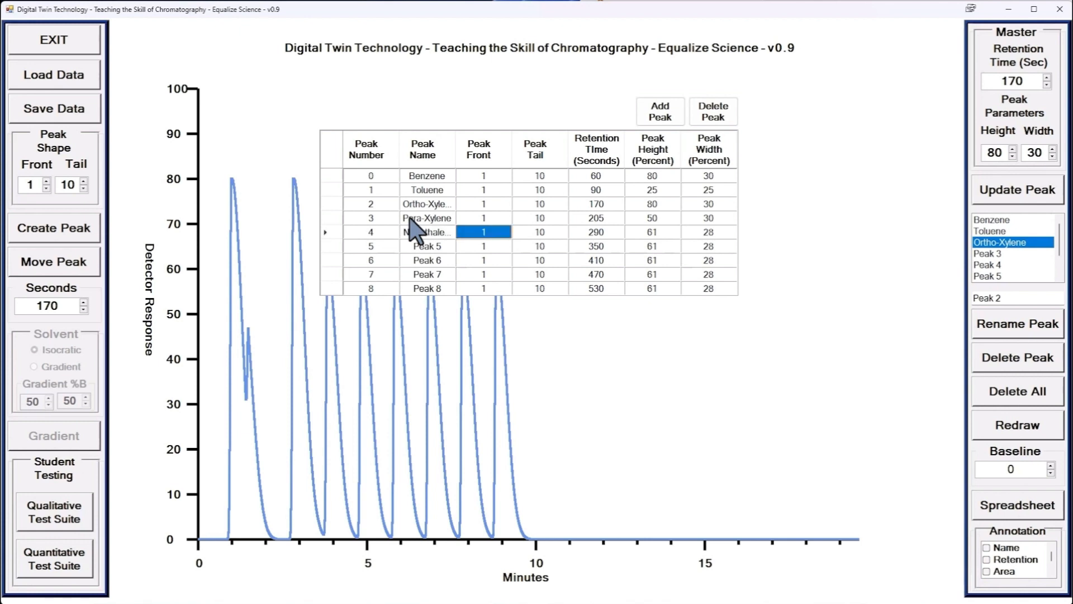
key(Tab)
key(Tab)
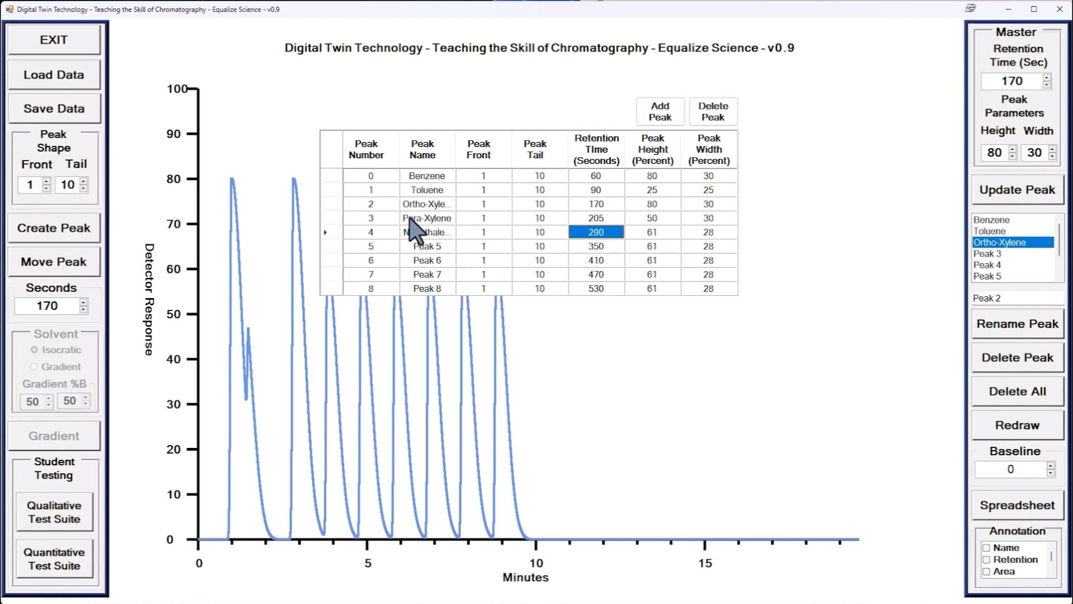
text(275)
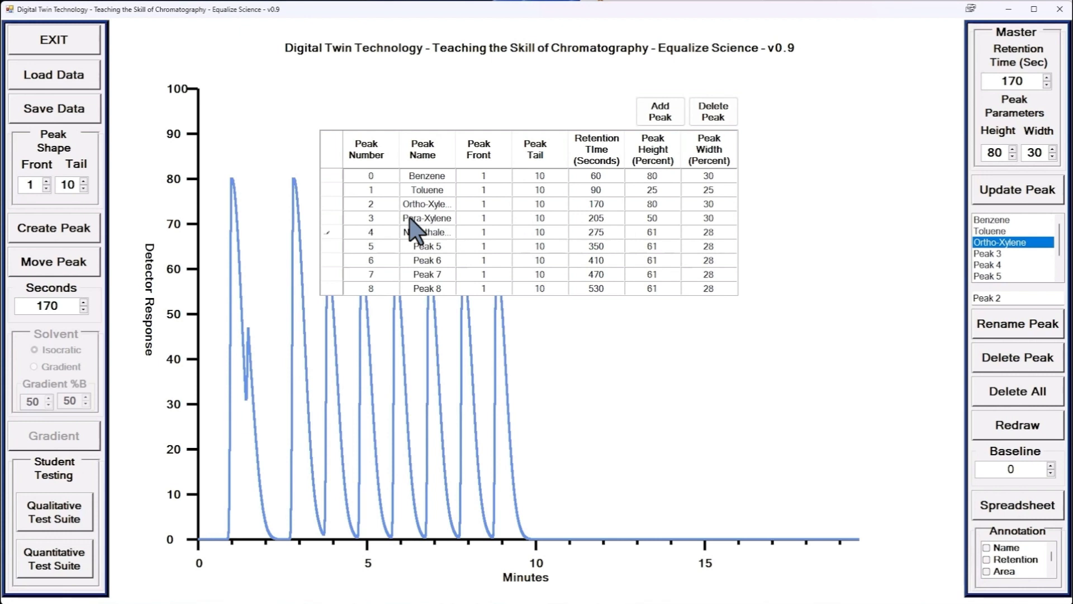
key(Tab)
Set the Naphthalene peak's height to 43 percent and its width to 30 percent
key(BackSpace)
text(43)
key(Tab)
text(30)
key(Tab)
Rename Peak 5 as Pyrene and set its retention time to 380 seconds
key(Tab)
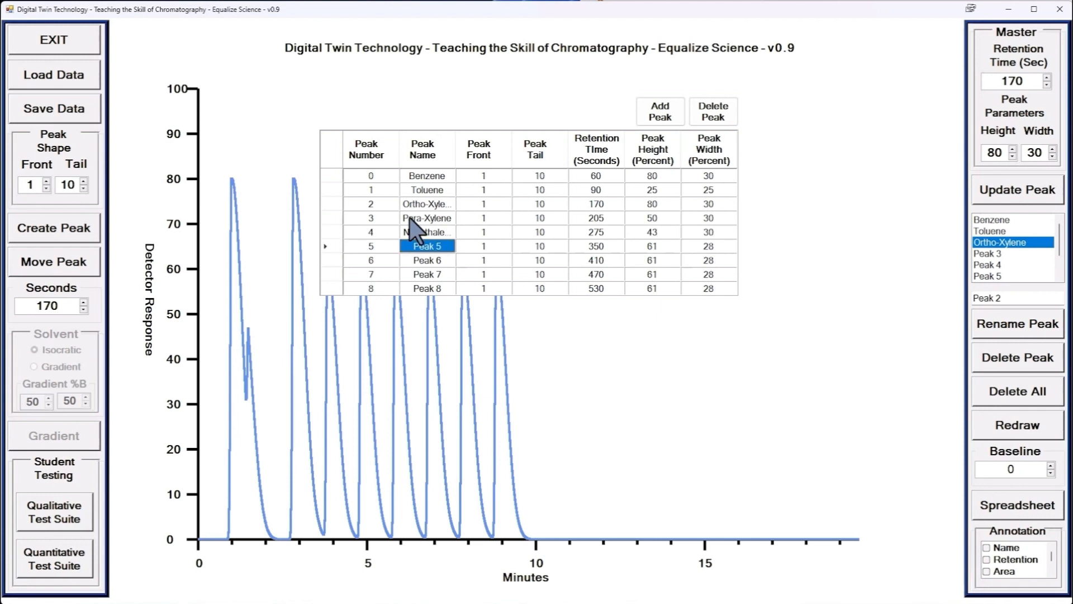
text(Pyrene)
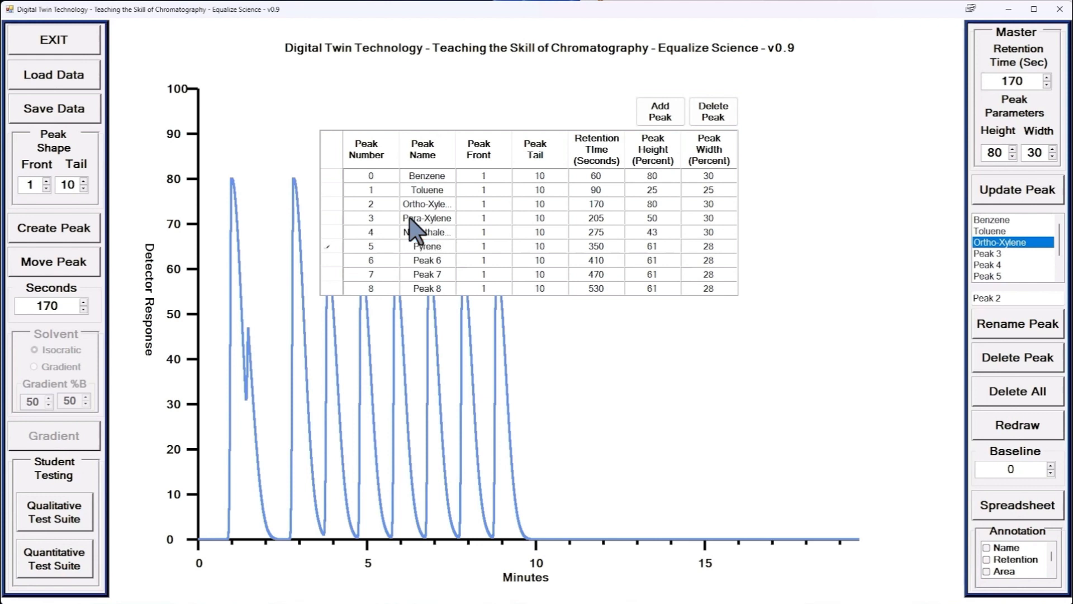
key(Tab)
key(Tab)
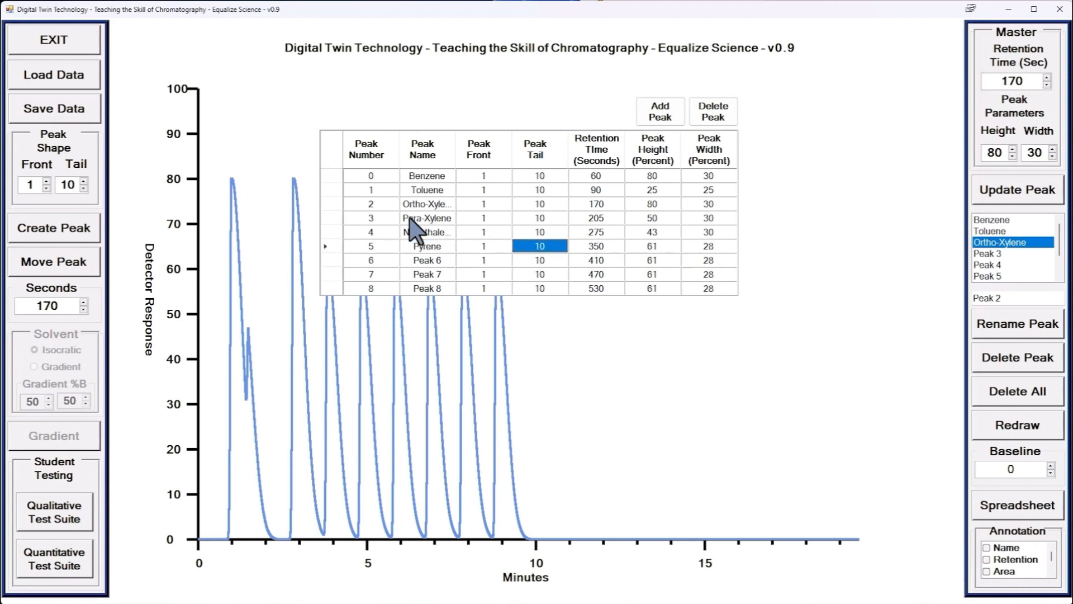
key(Tab)
text(380)
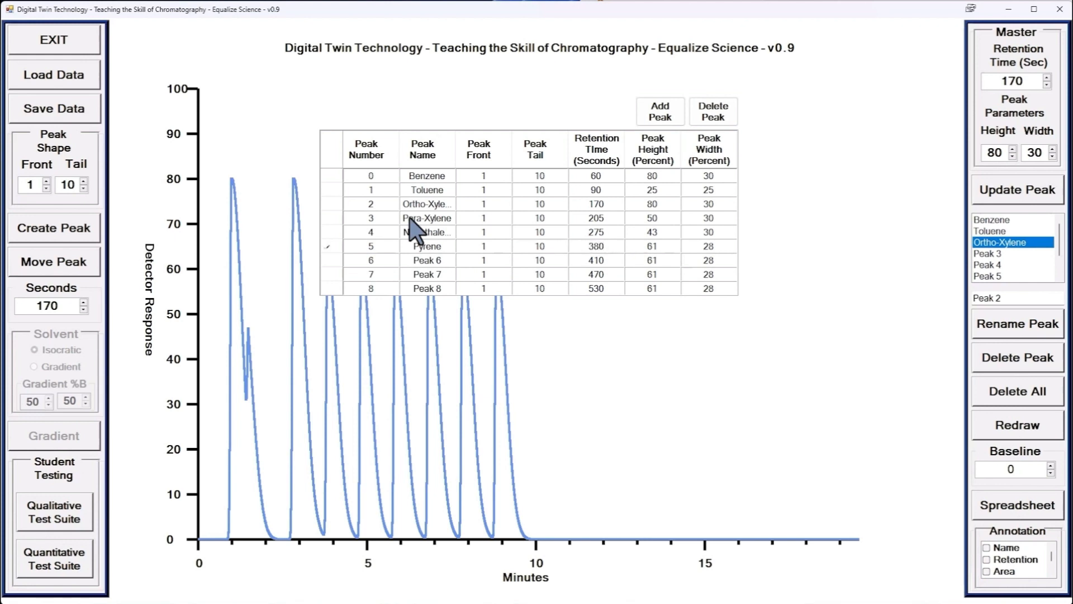
key(Tab)
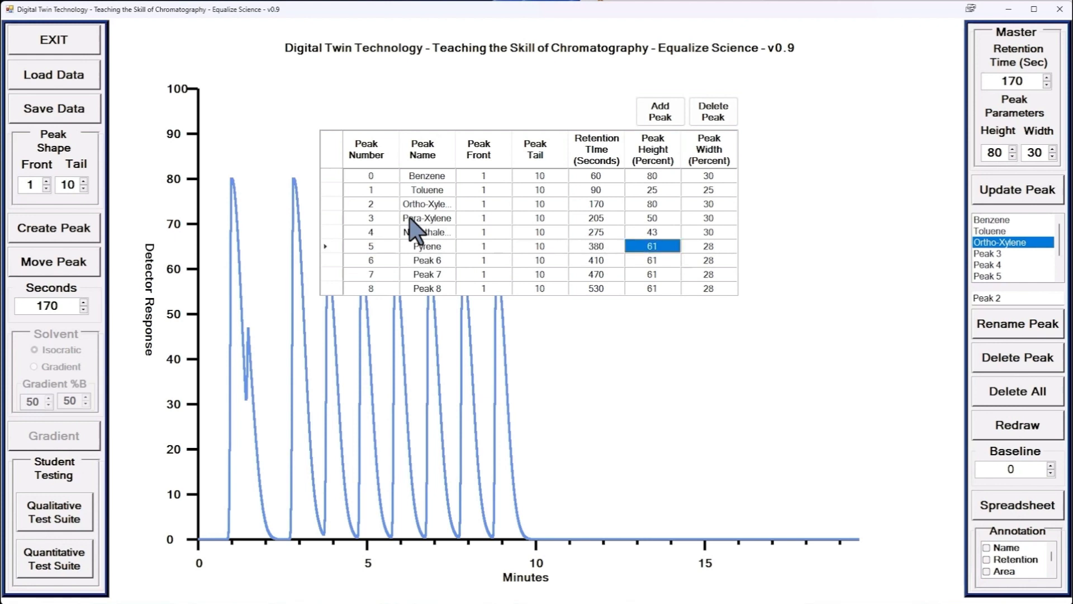
Set both the height and the width of the Pyrene peak to 25 percent
text(25)
key(Tab)
text(25)
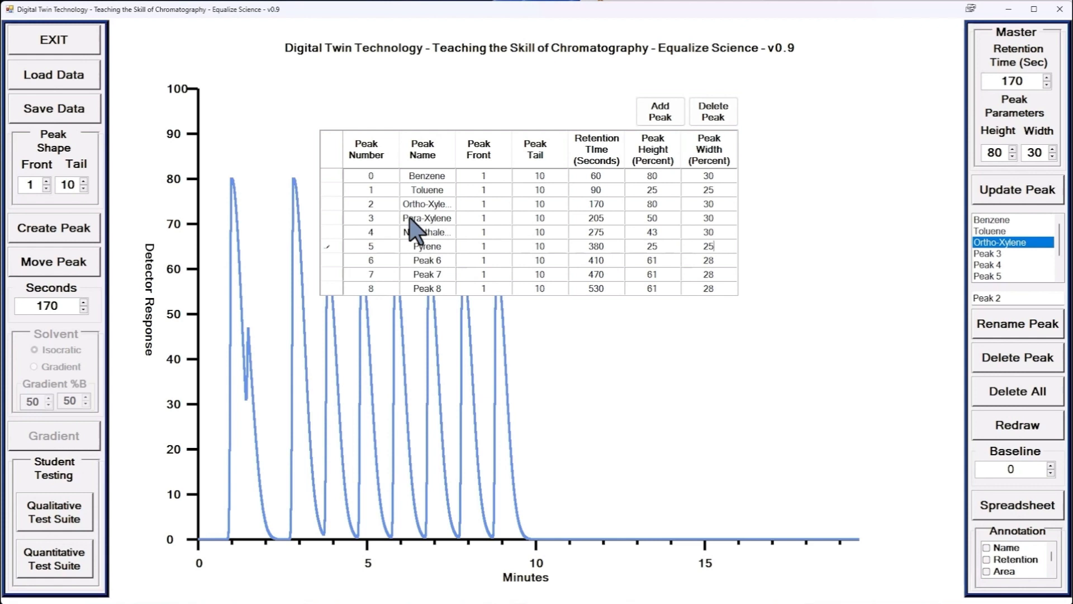
key(Tab)
Rename Peak 6 as Anthracene and set its retention time to 345 seconds
key(Tab)
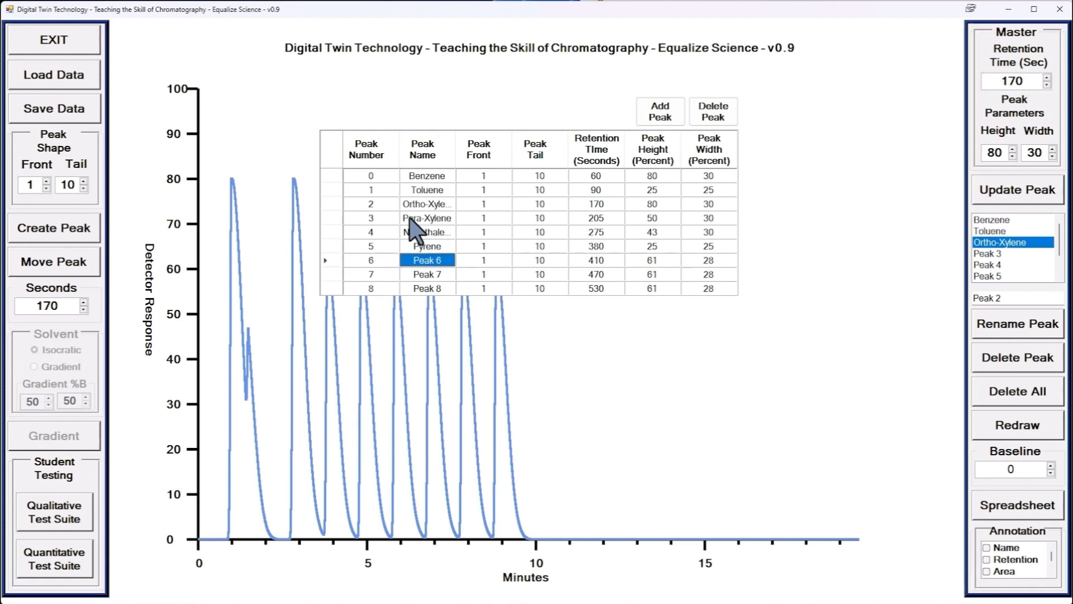
text(Anthracene)
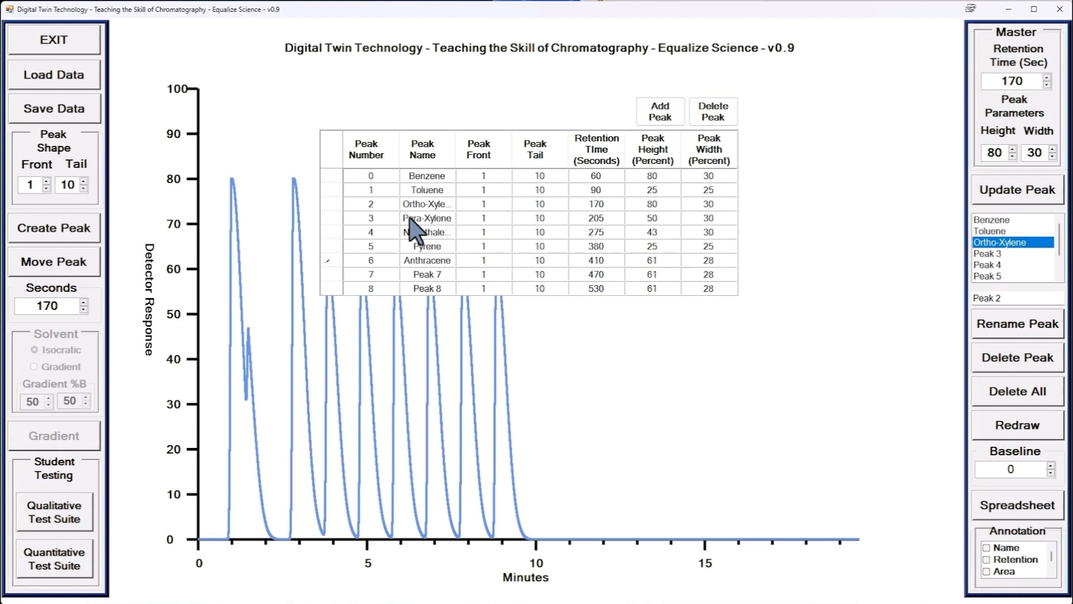
key(Tab)
key(Tab)
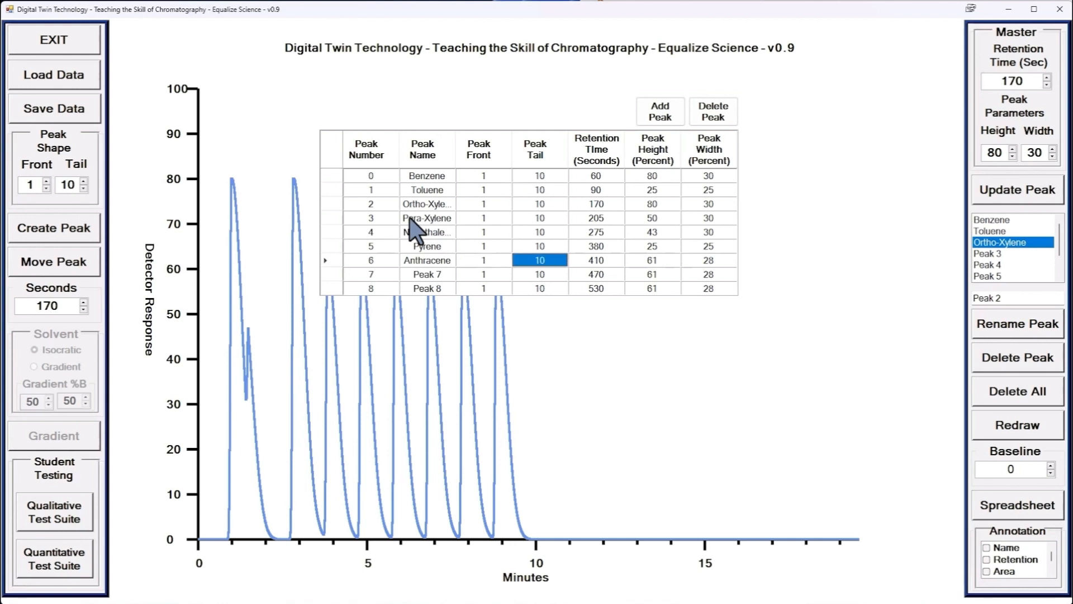
key(Tab)
text(345)
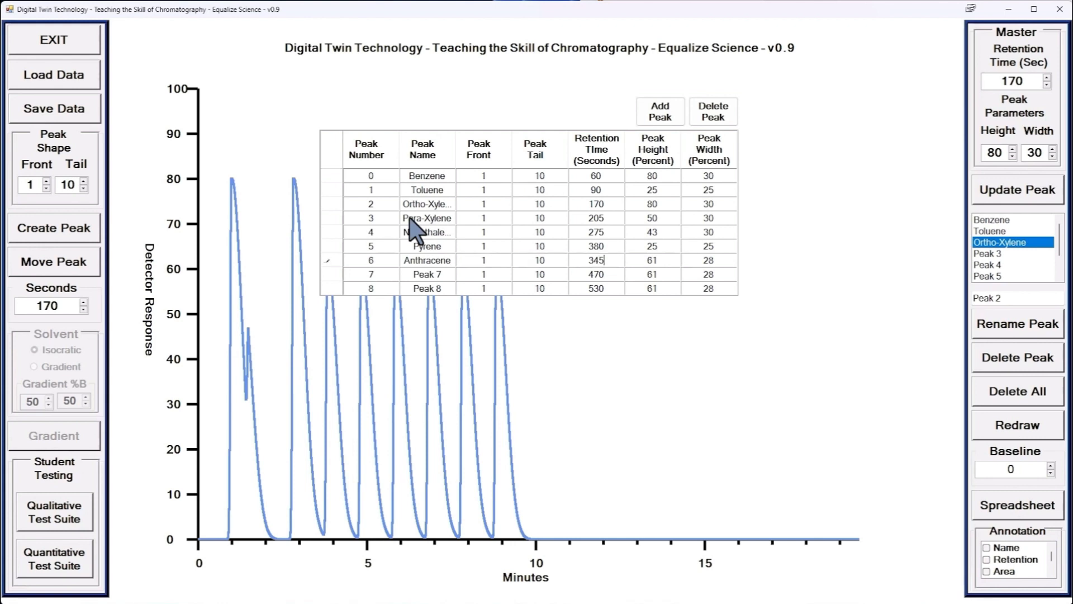
key(Tab)
Set the Anthracene peak's height to 35 percent and its width to 30 percent
text(35)
key(Tab)
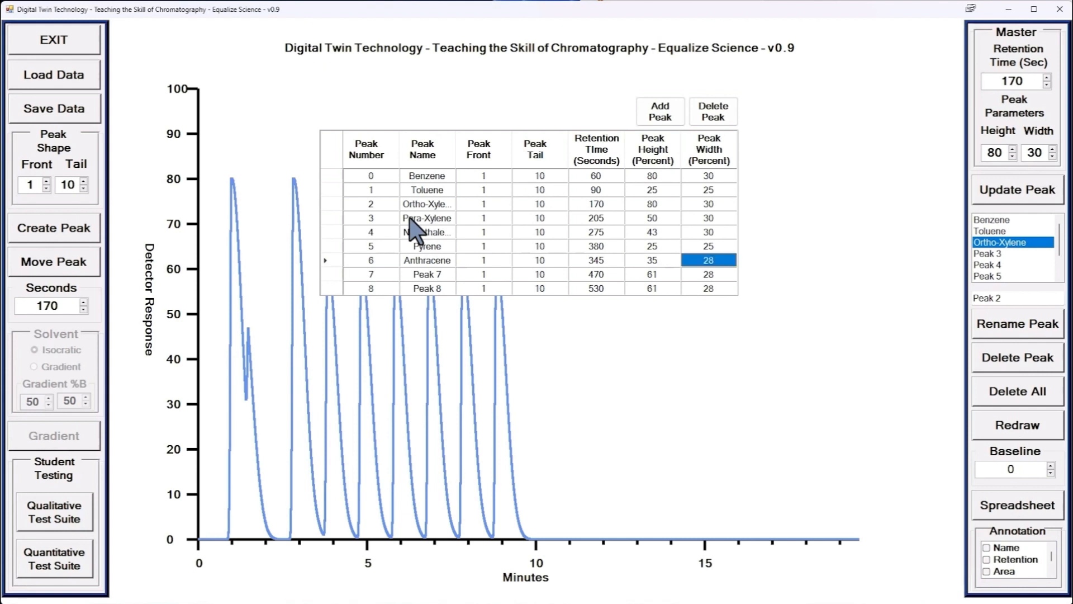
text(30)
key(Tab)
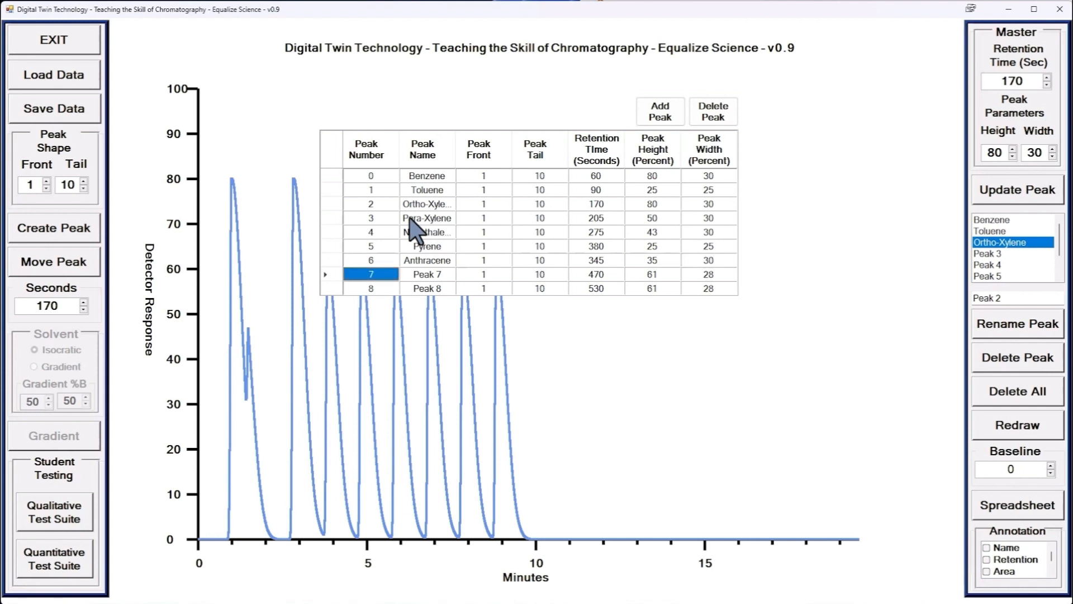
Rename Peak 7 as Benzo(a)pyrene and set its retention time to 610 seconds
key(Tab)
text(B)
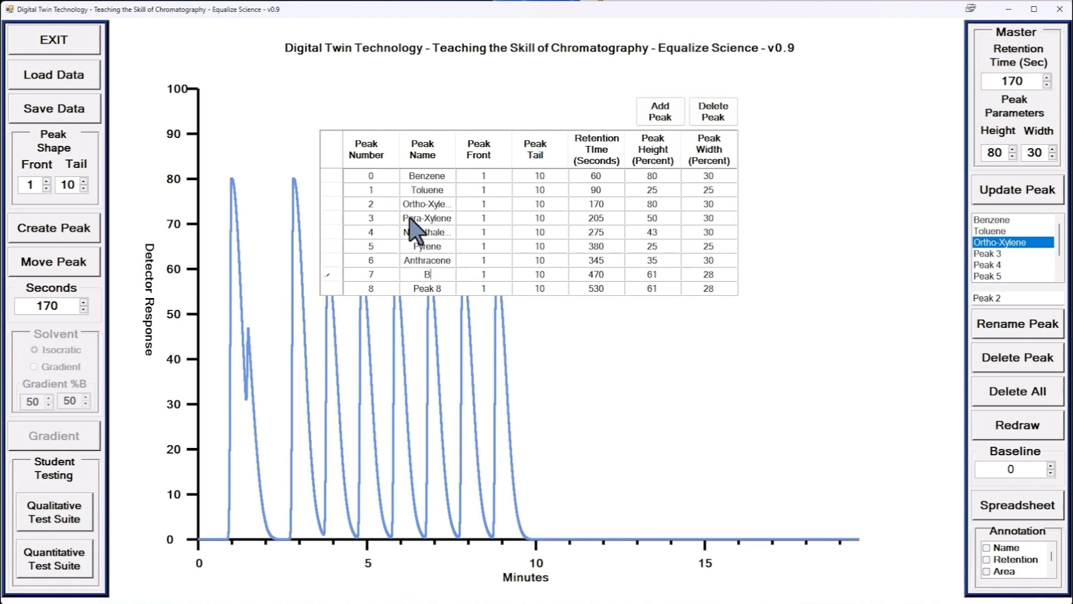
text(enzo(a))
text(pyre)
text(ne)
key(Tab)
key(Tab)
key(Tab)
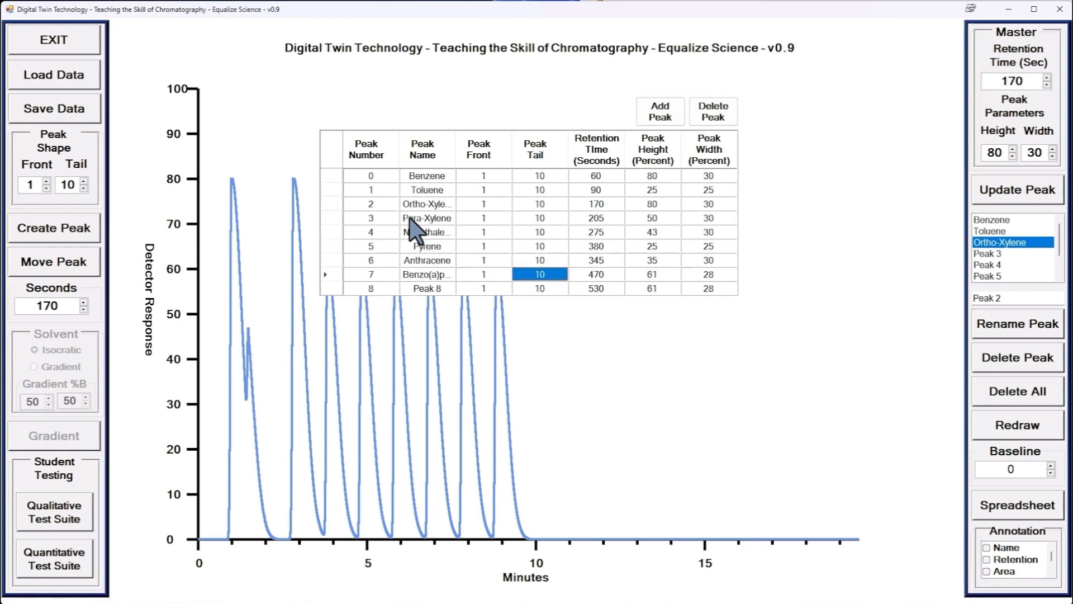
text(610)
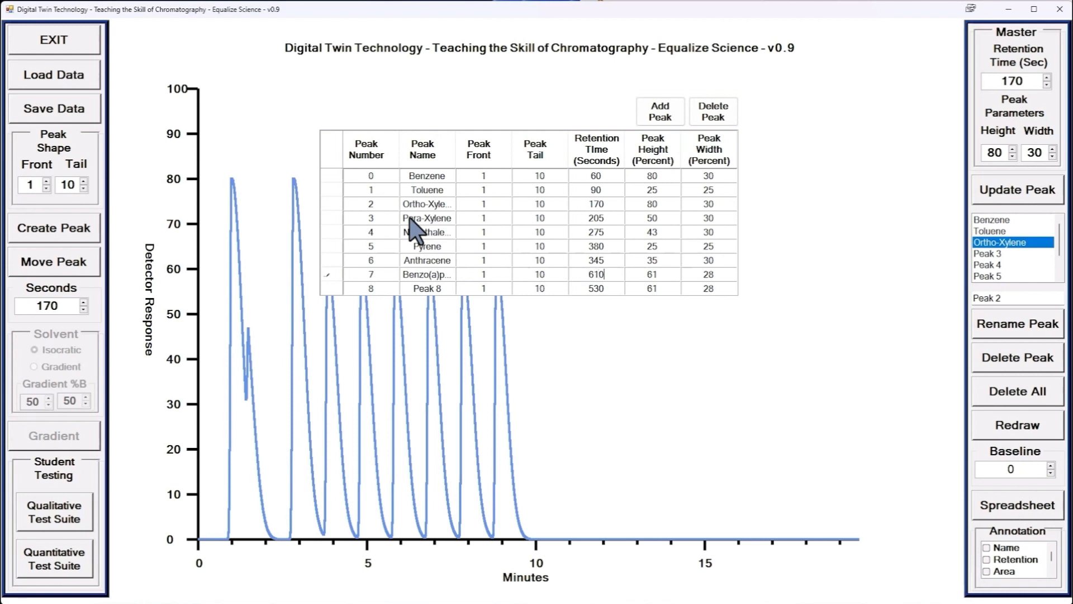
key(Tab)
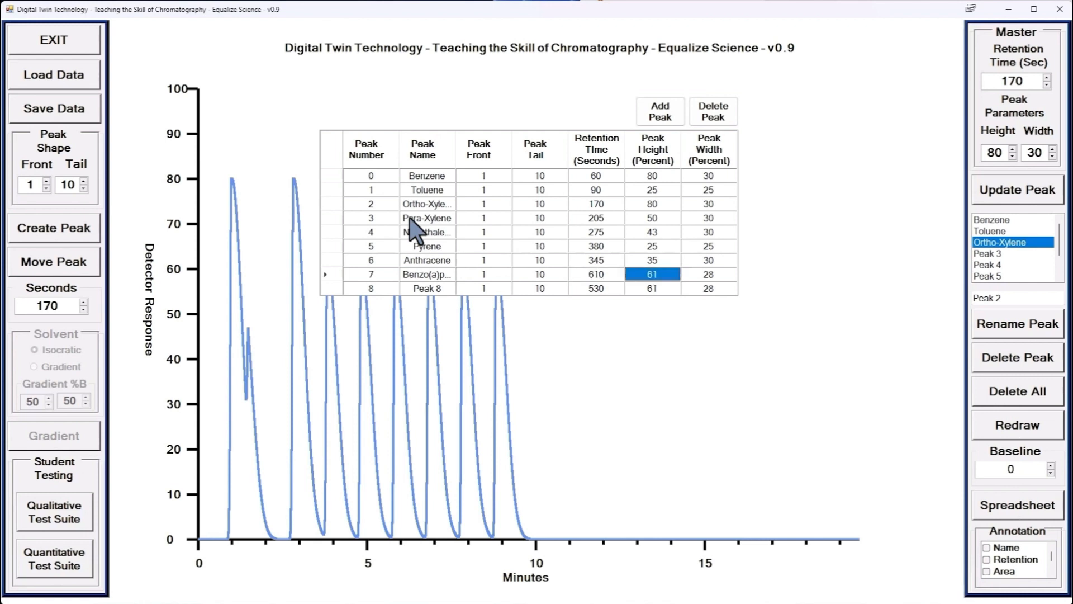
Set the Benzo(a)pyrene peak's height to 7 percent and its width to 40 percent
text(7)
key(Tab)
text(40)
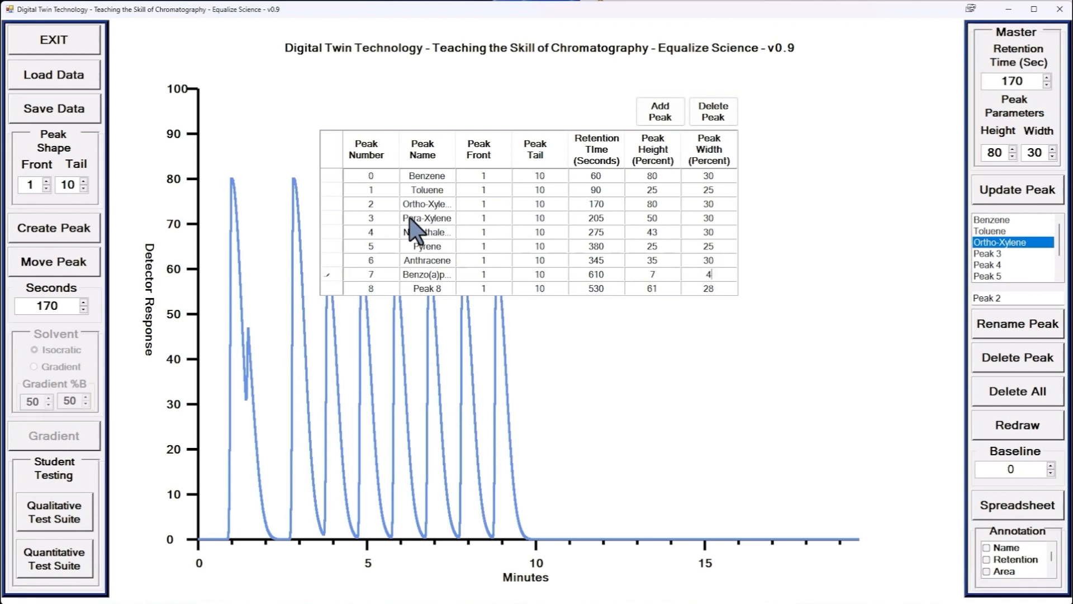
key(Tab)
Rename Peak 8 as Chrysene and set its retention time to 480 seconds
key(Tab)
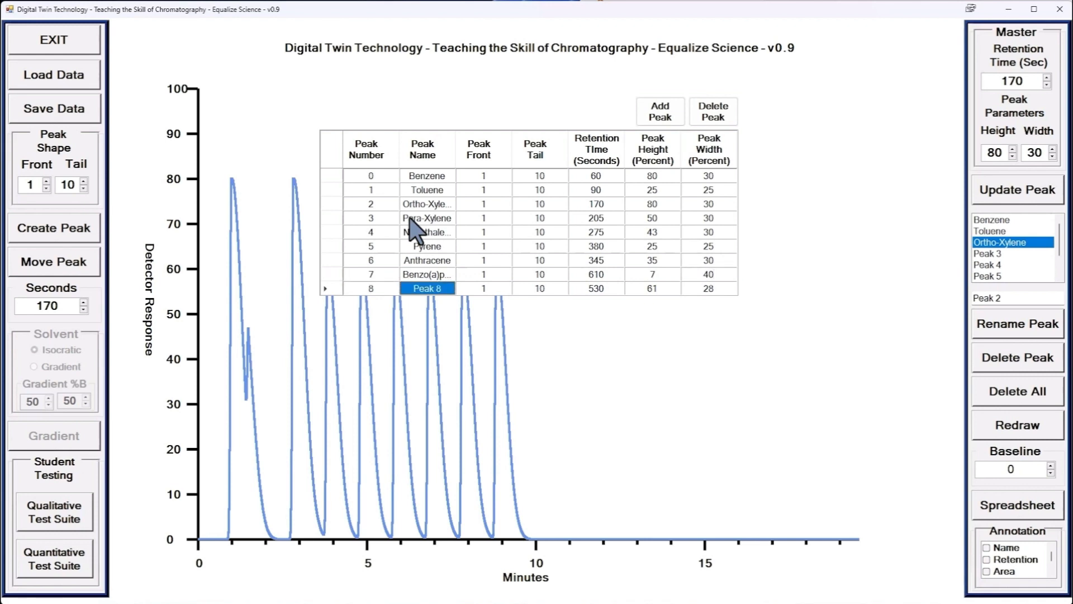
text(Chry)
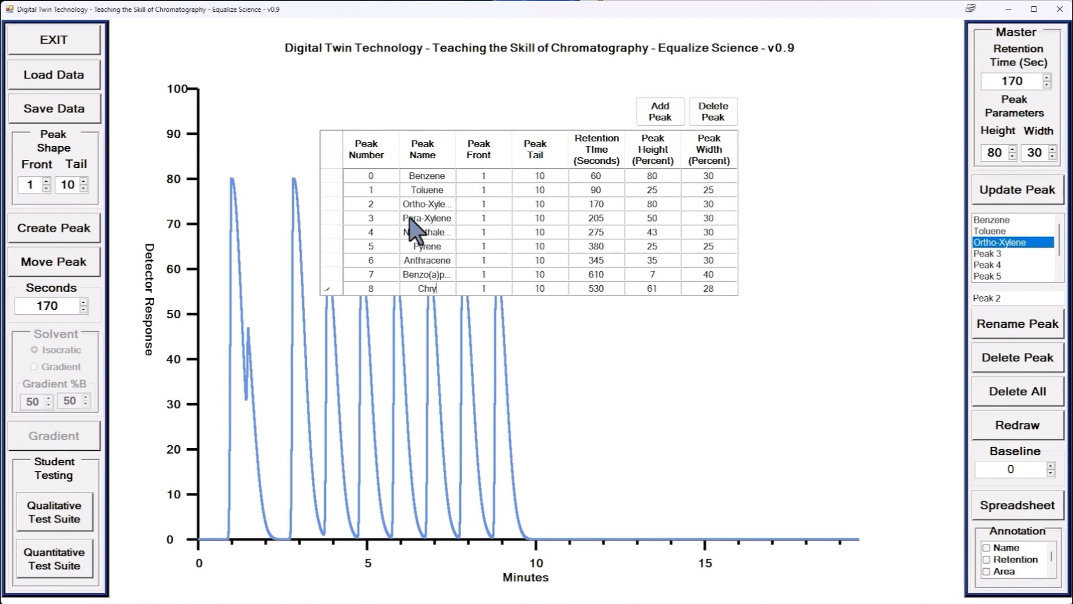
text(sene)
key(Tab)
key(Tab)
key(Tab)
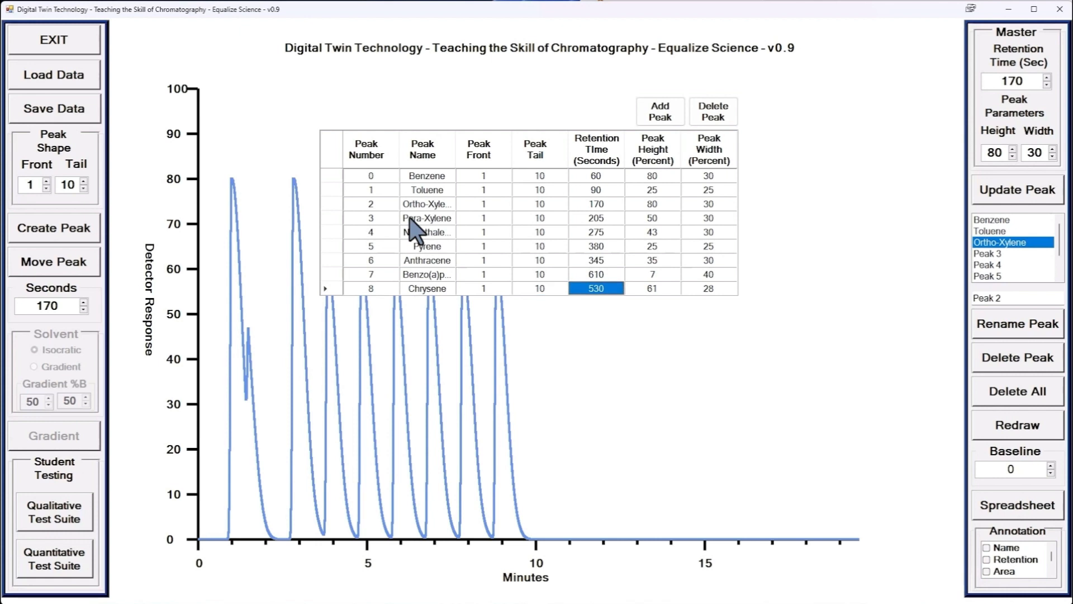
text(480)
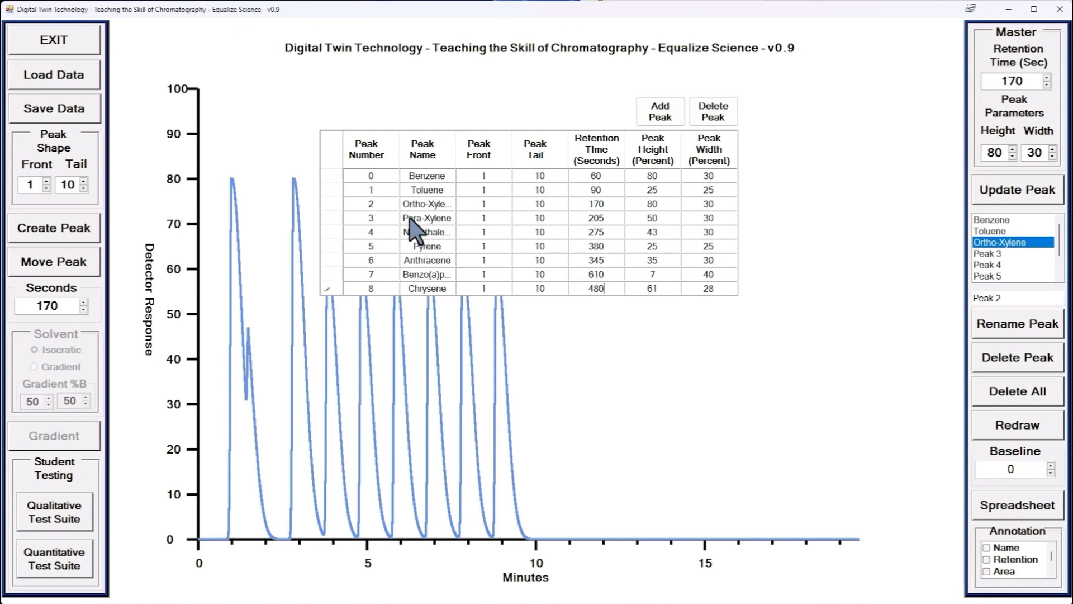
Set the Chrysene peak's height to 10 percent and width to 35 percent, and update the chromatogram from the peak table
key(Tab)
text(10)
key(Tab)
text(35)
key(Tab)
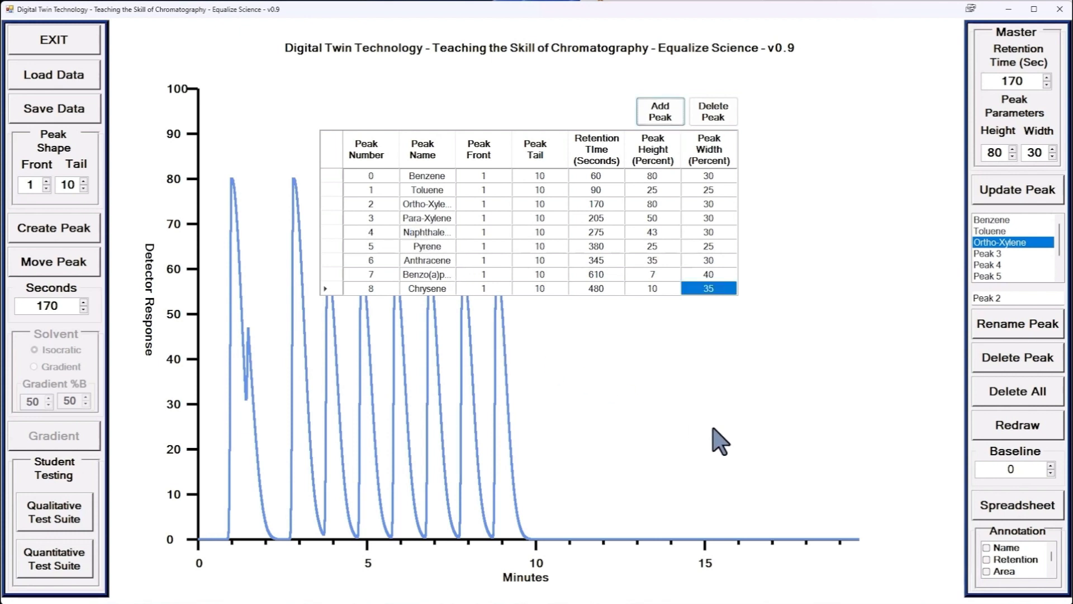
click(1007, 505)
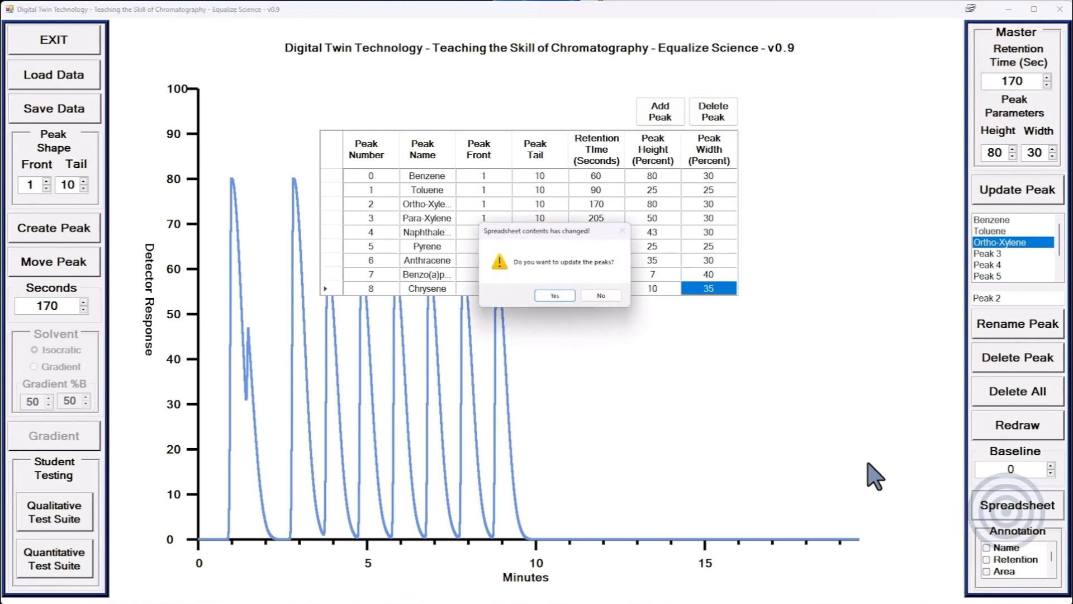
click(553, 296)
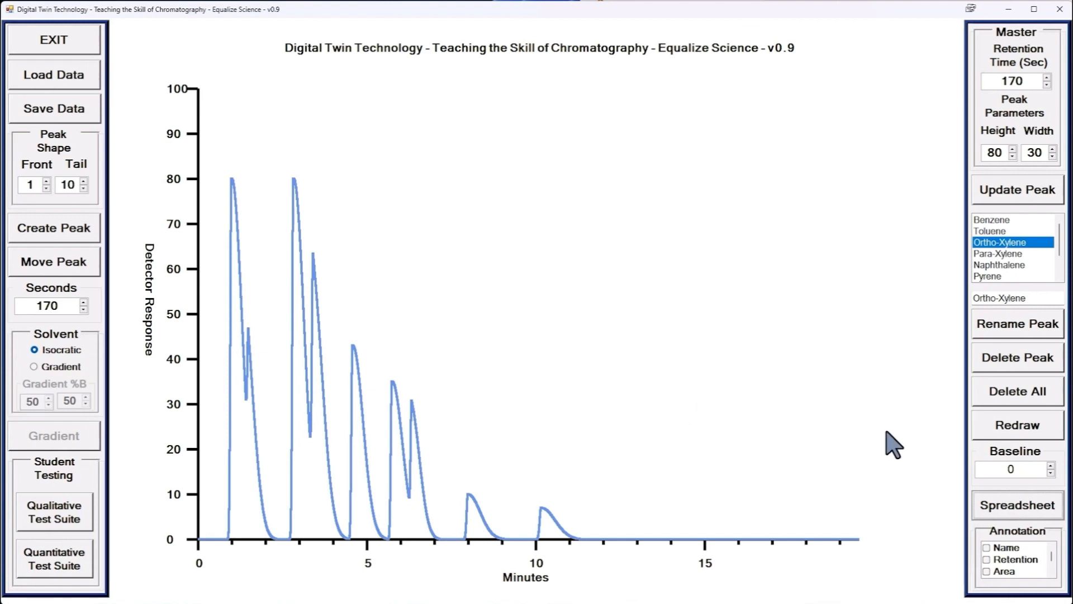
Set the peak tail to 6 for the first seven peaks in the spreadsheet, Benzene through Anthracene
click(1006, 511)
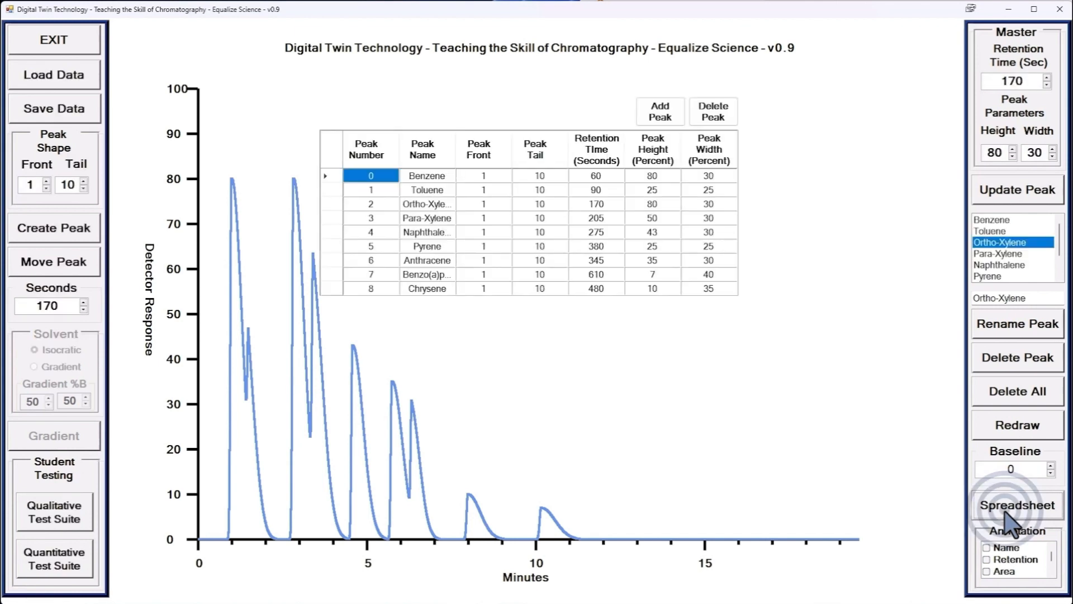
click(544, 177)
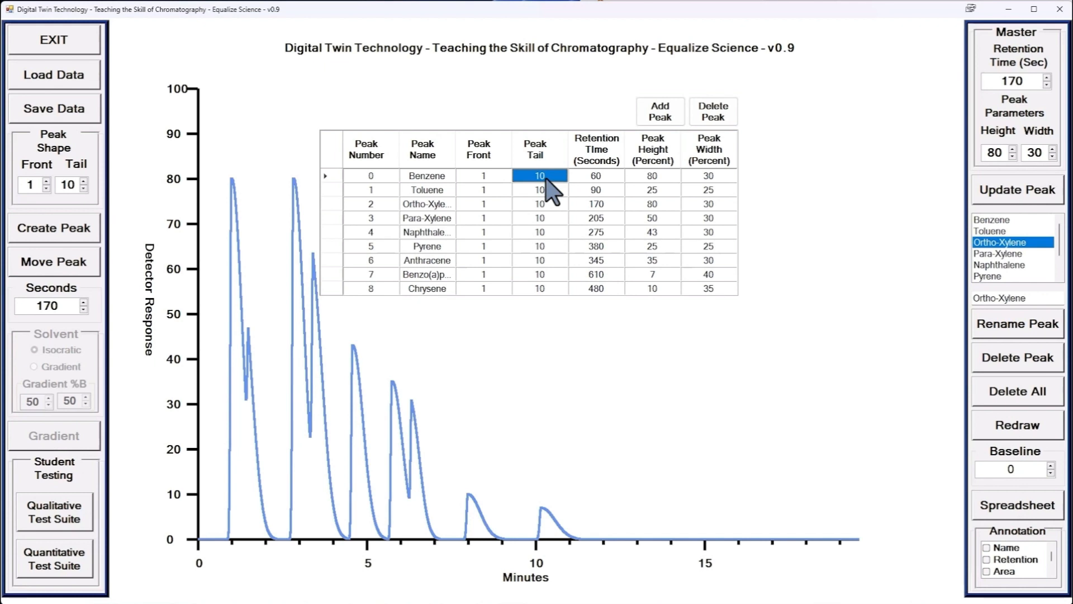
text(6)
key(Return)
text(6)
key(Return)
text(6)
key(Return)
text(6)
key(Return)
text(6)
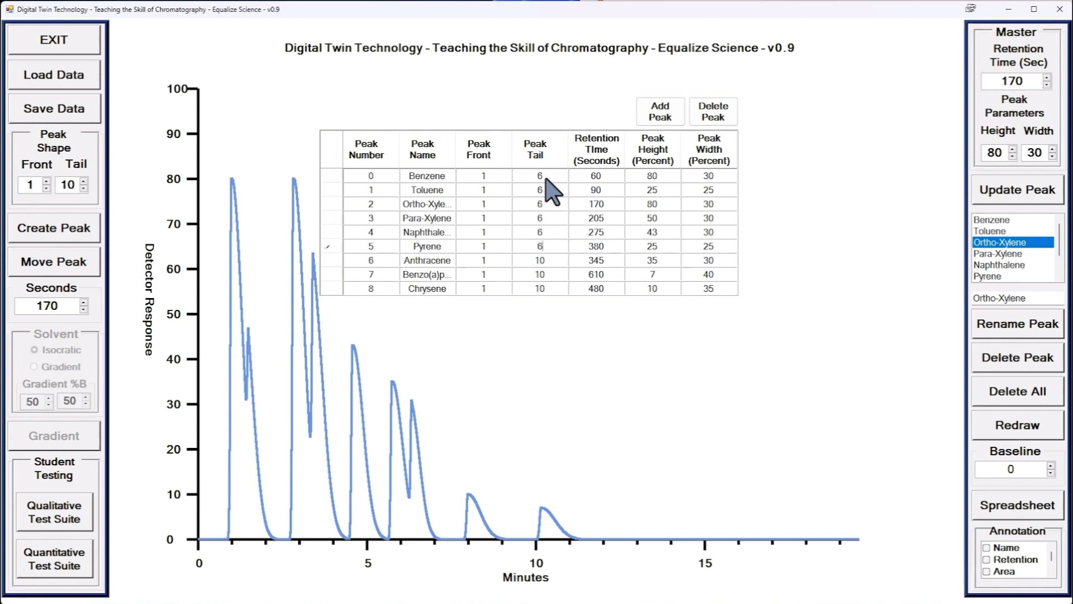
key(Return)
text(6)
key(Return)
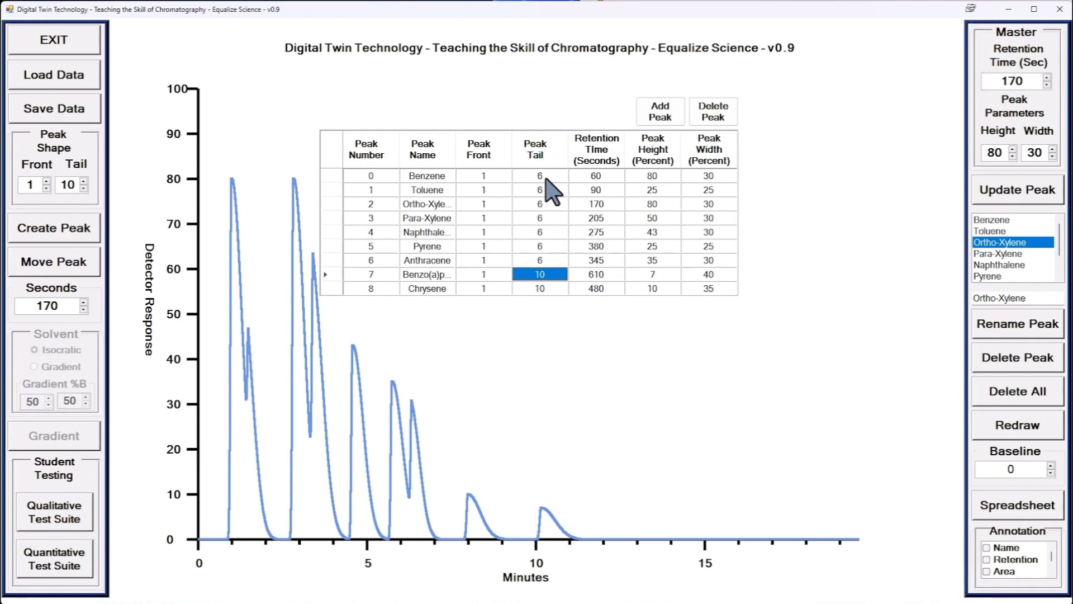
Set the Benzo(a)pyrene peak's front to 3 and its tail to 8
key(Left)
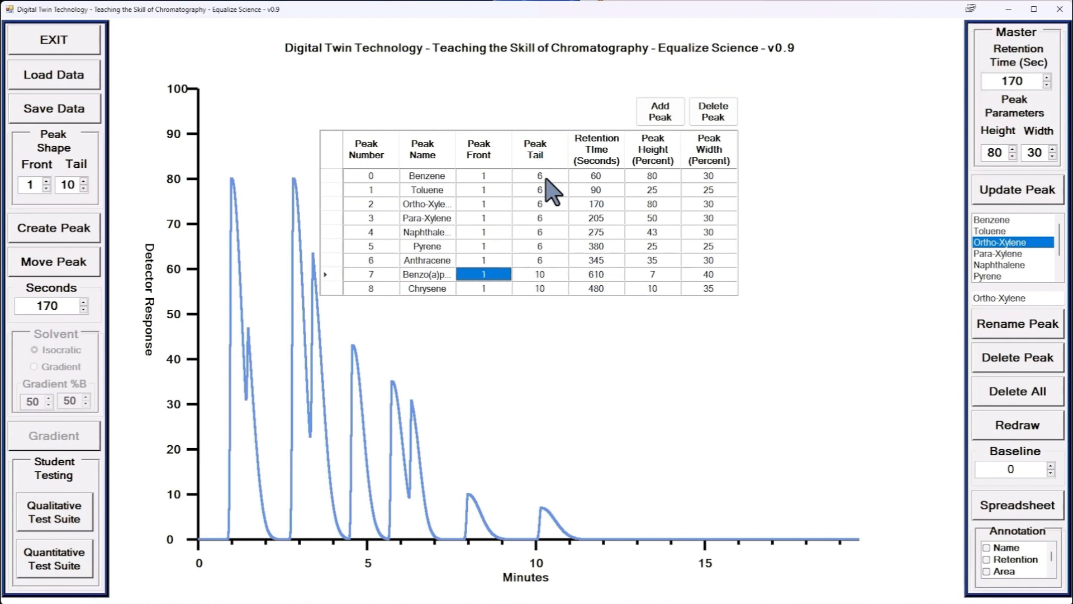
text(3)
key(Right)
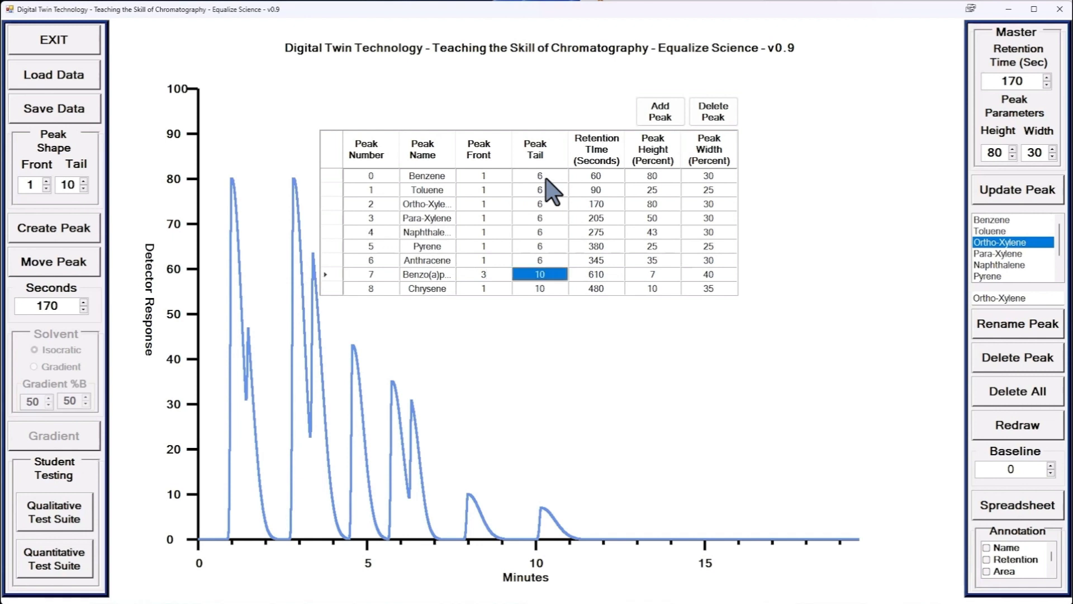
text(8)
key(Return)
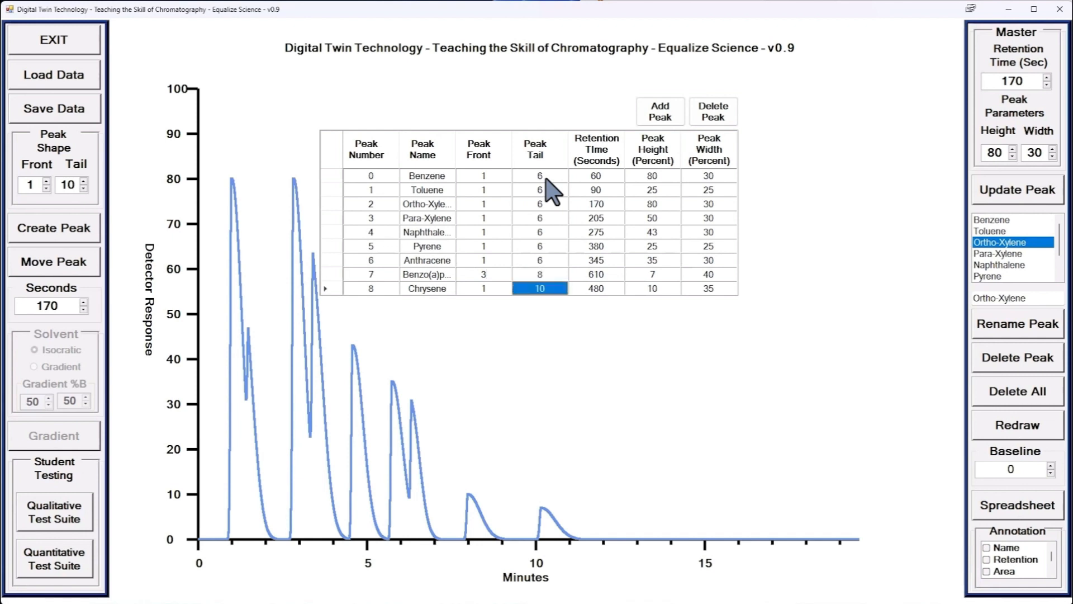
Set the Chrysene peak's front to 3 and tail to 6, and update the chromatogram with the edited peaks
key(Left)
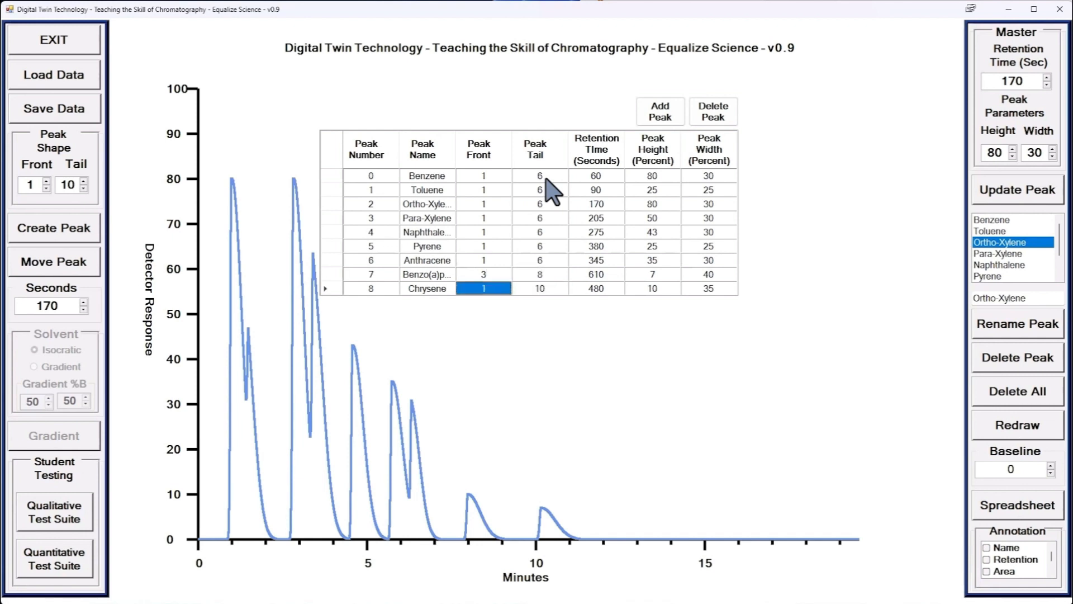
text(3)
key(Right)
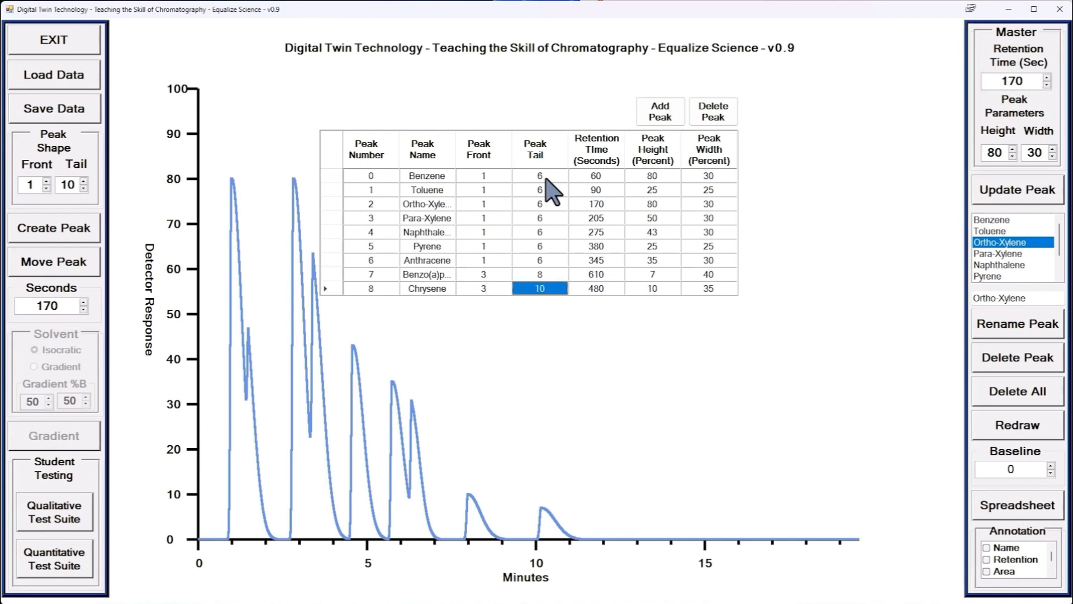
text(6)
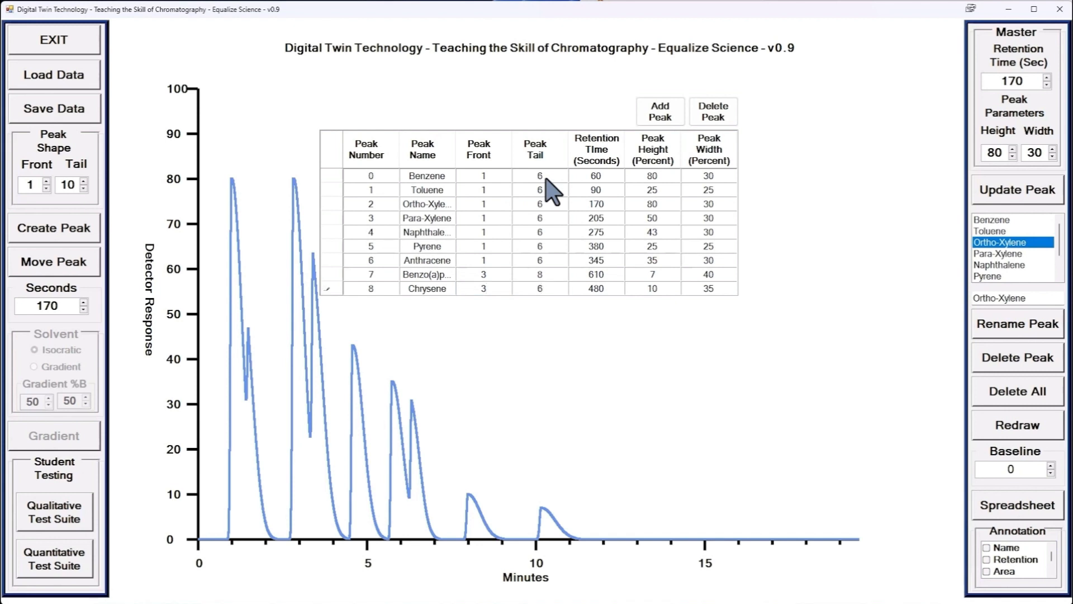
click(1011, 509)
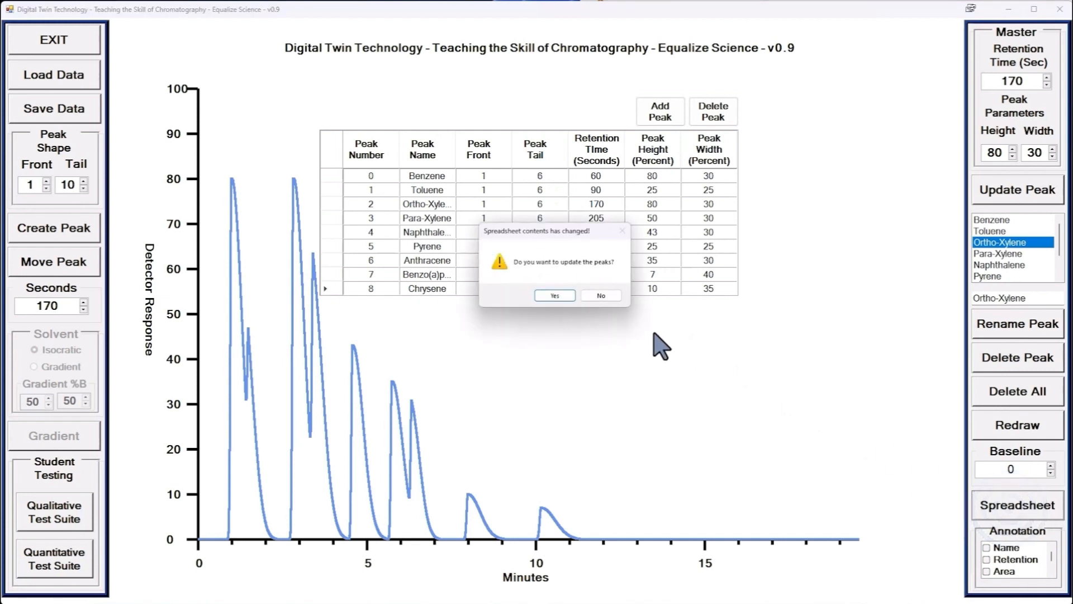
click(566, 296)
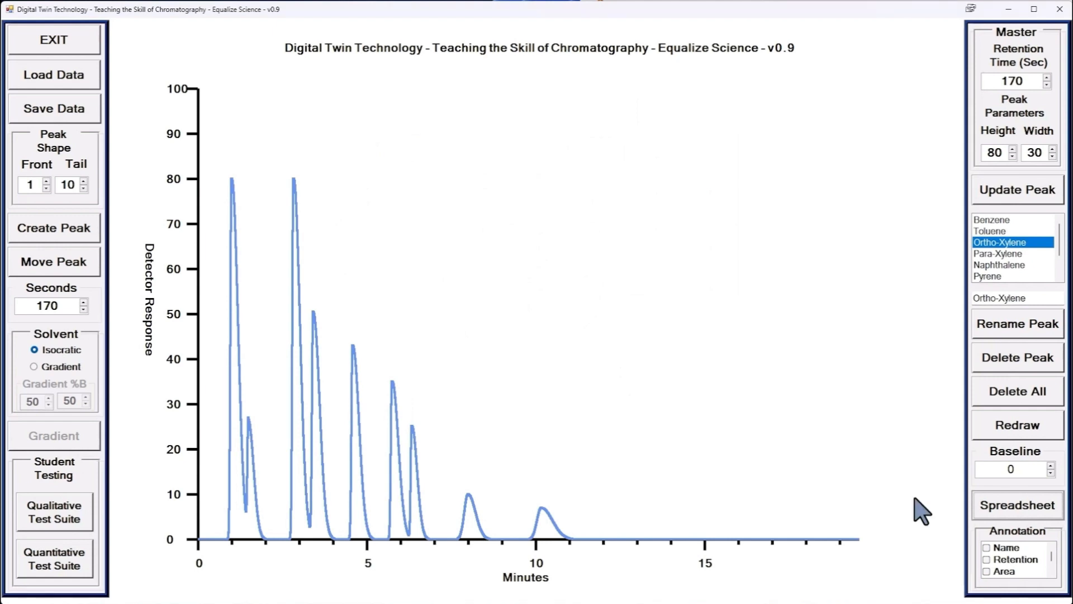
Sort the peaks in the spreadsheet by ascending retention time and close the spreadsheet
click(1002, 504)
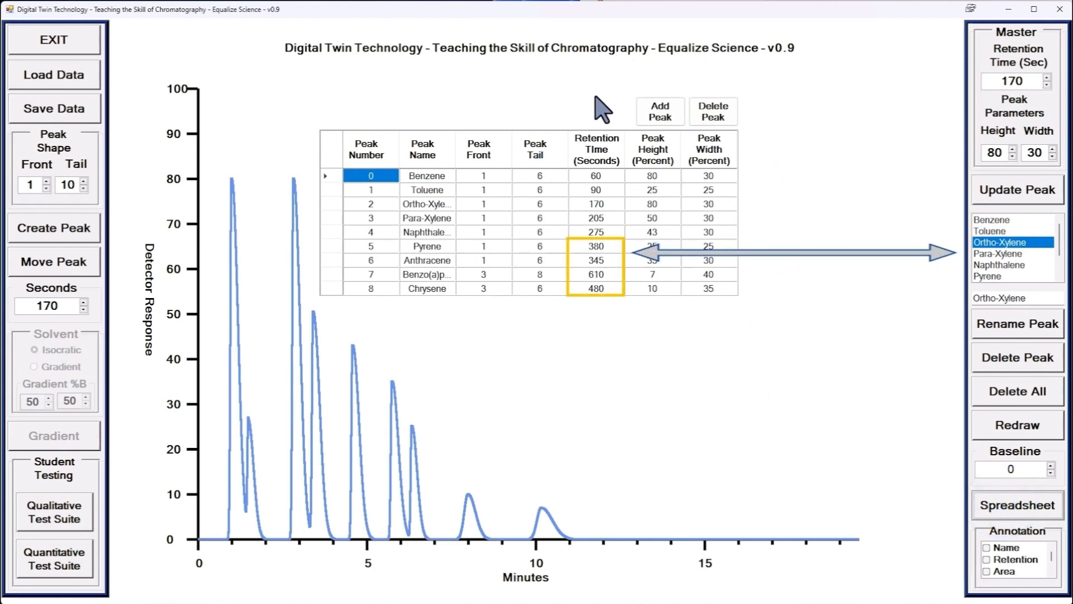
click(601, 162)
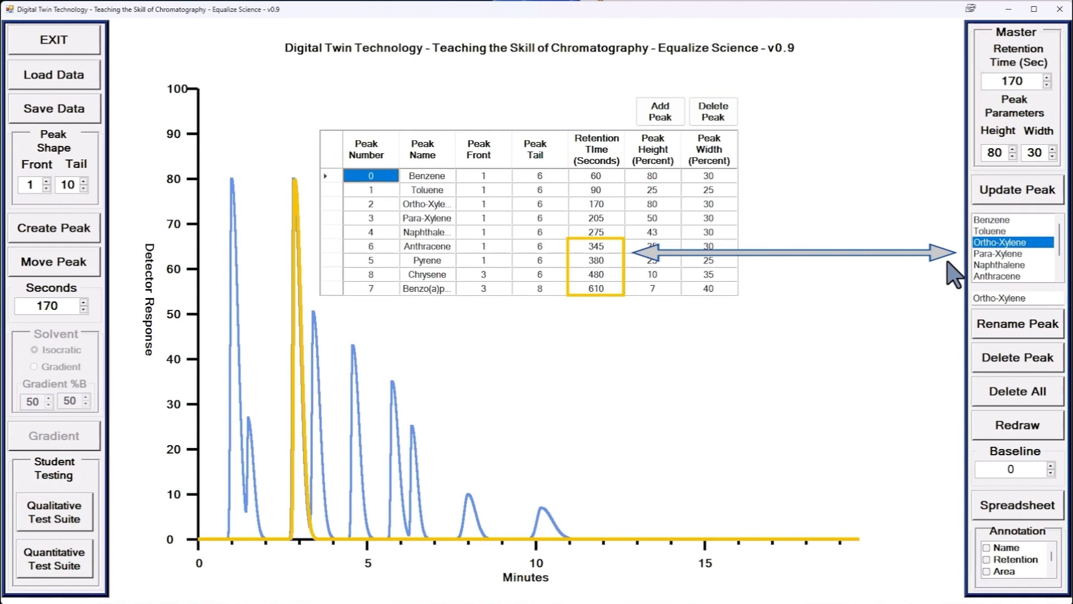
click(1019, 506)
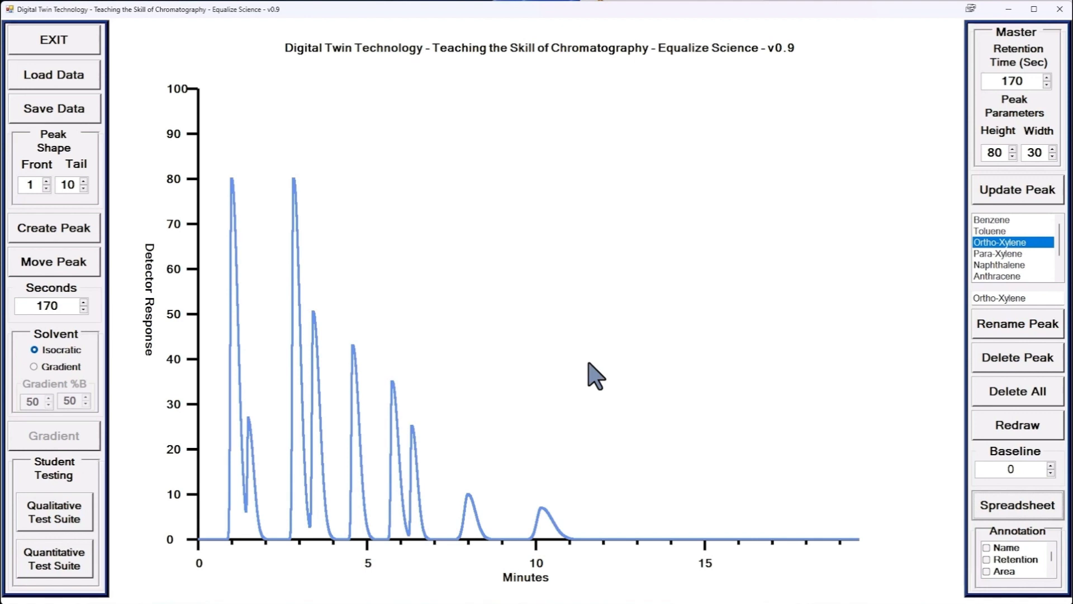
Switch the solvent to gradient mode and run a gradient from 20 to 50 %B
click(32, 367)
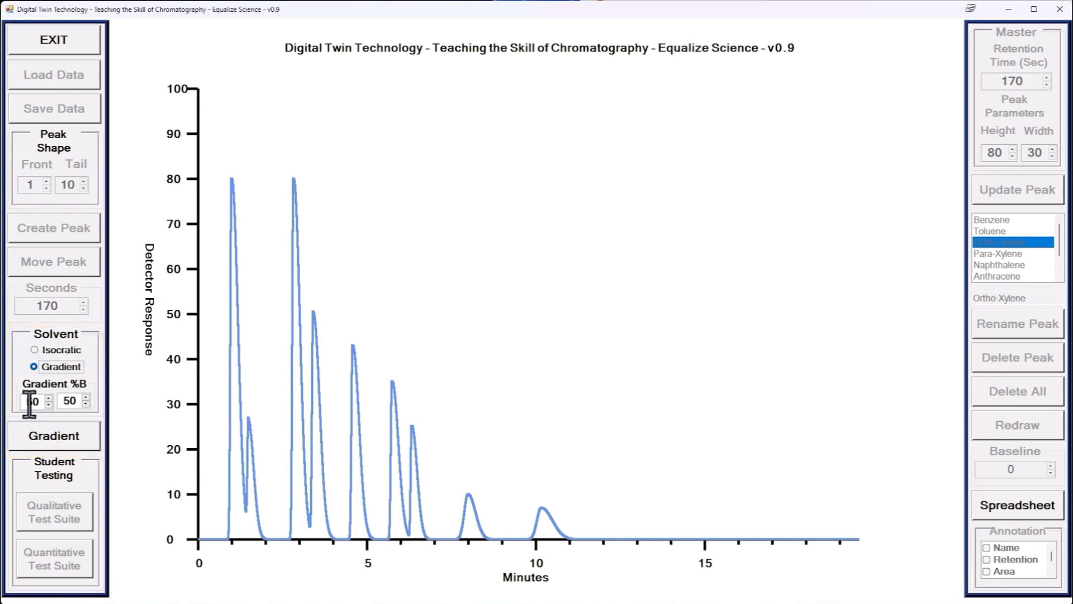
drag(25, 401, 32, 401)
text(2)
click(59, 434)
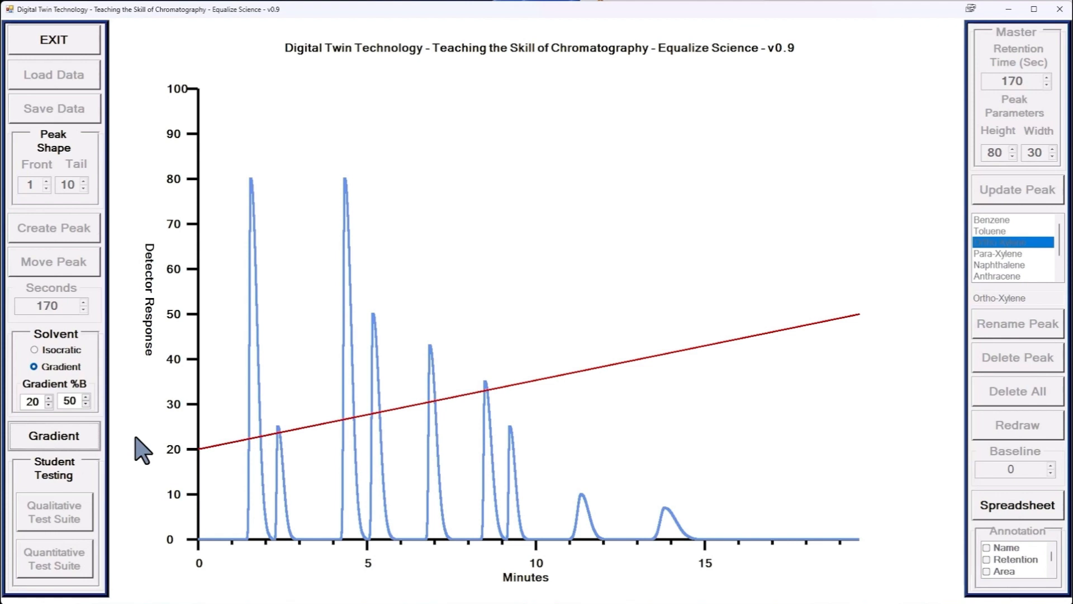
Set the gradient's final %B to 70 and rerun the gradient
click(66, 401)
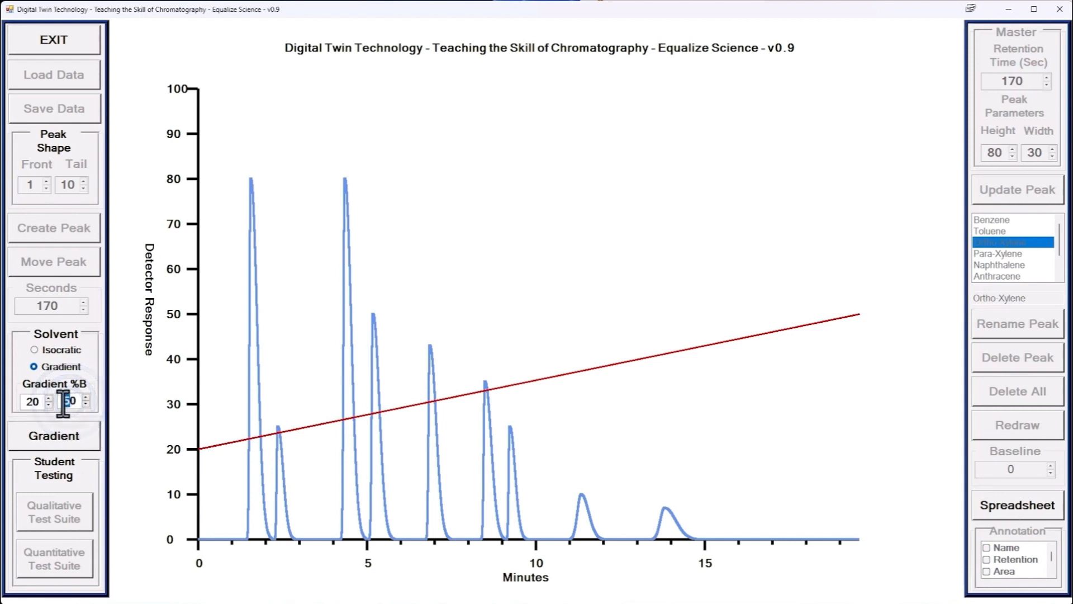
text(7)
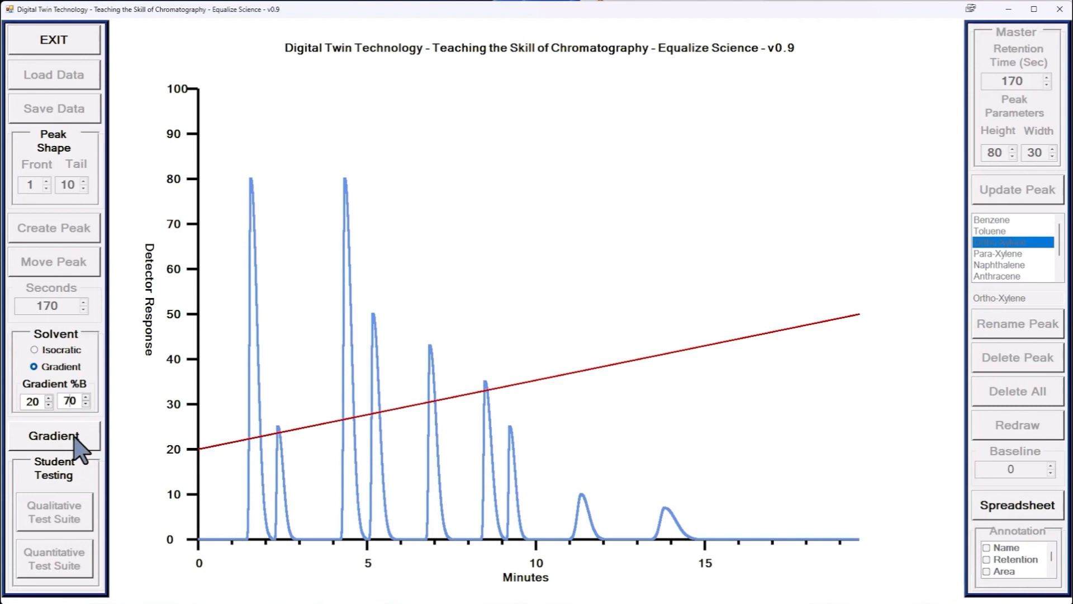
click(74, 438)
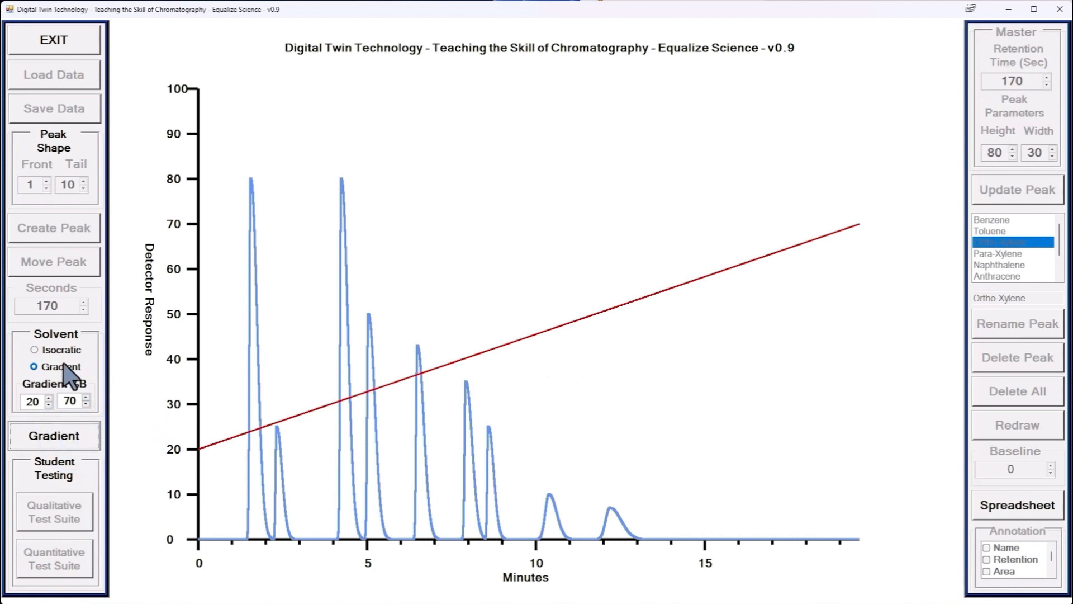
Return the solvent to isocratic mode and delete the Ortho-Xylene peak
click(35, 350)
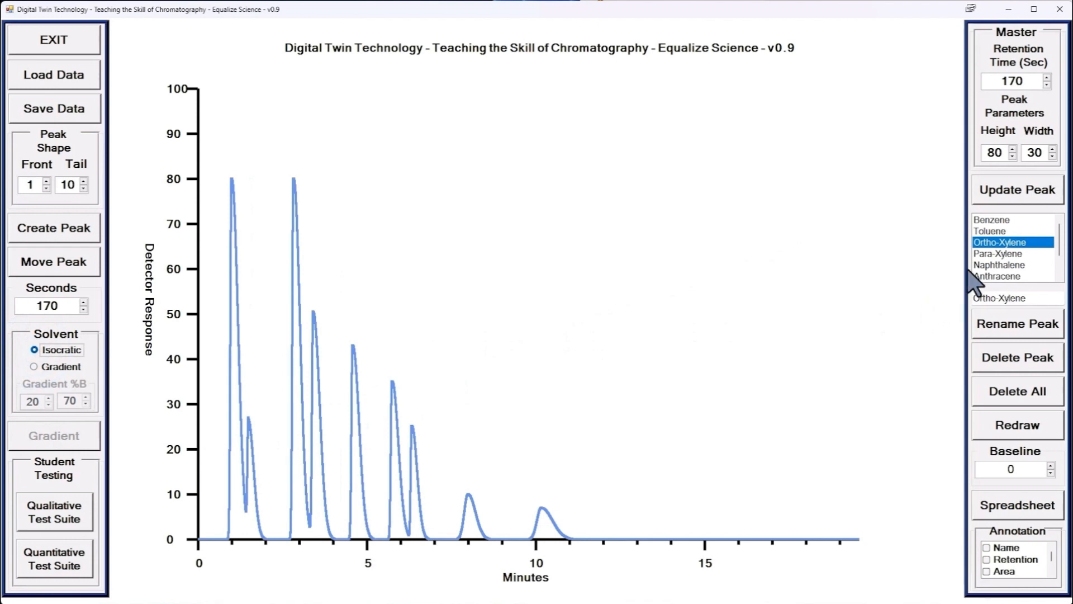
click(999, 243)
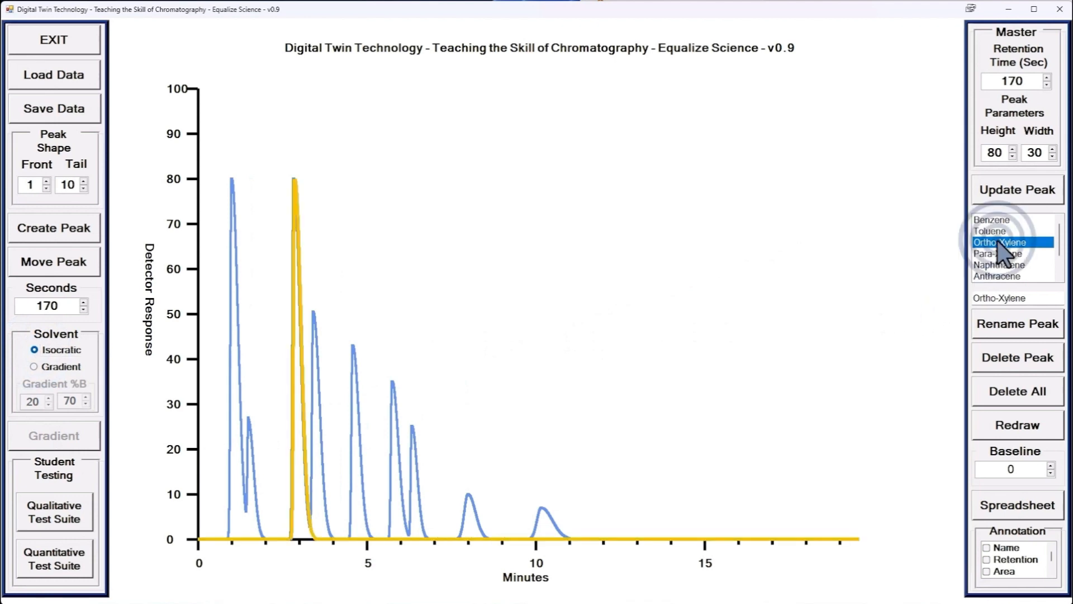
click(1004, 364)
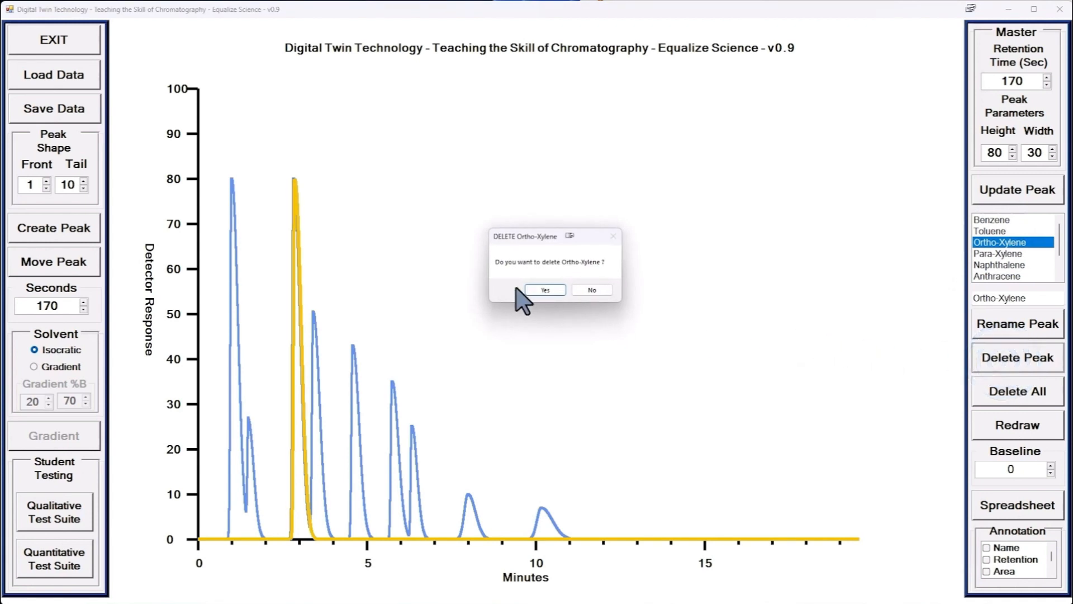
click(554, 292)
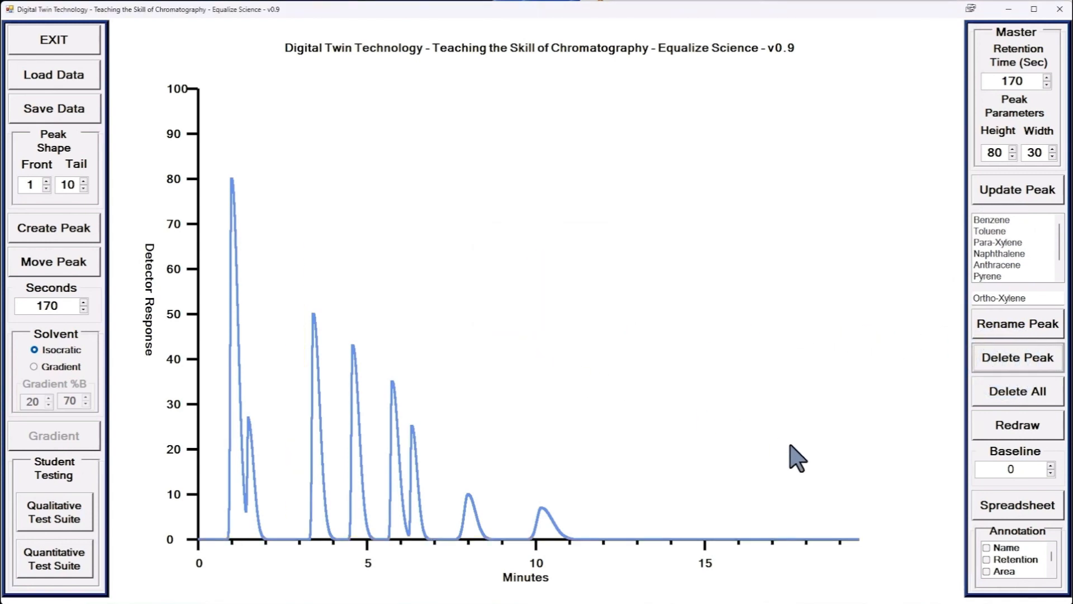
Open the peak spreadsheet and delete the Pyrene peak from it
click(1009, 507)
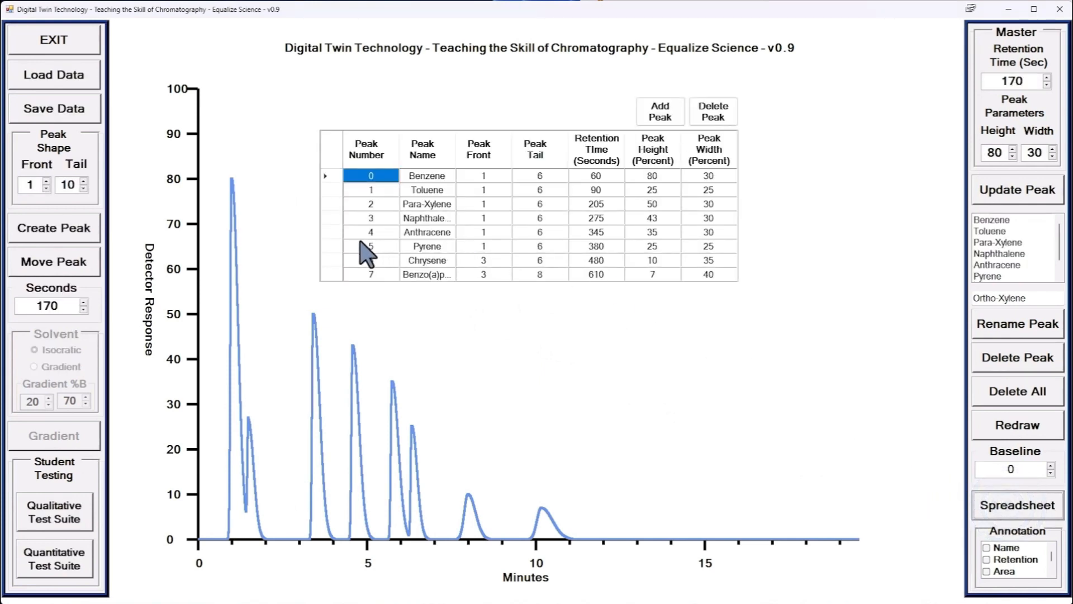
click(331, 246)
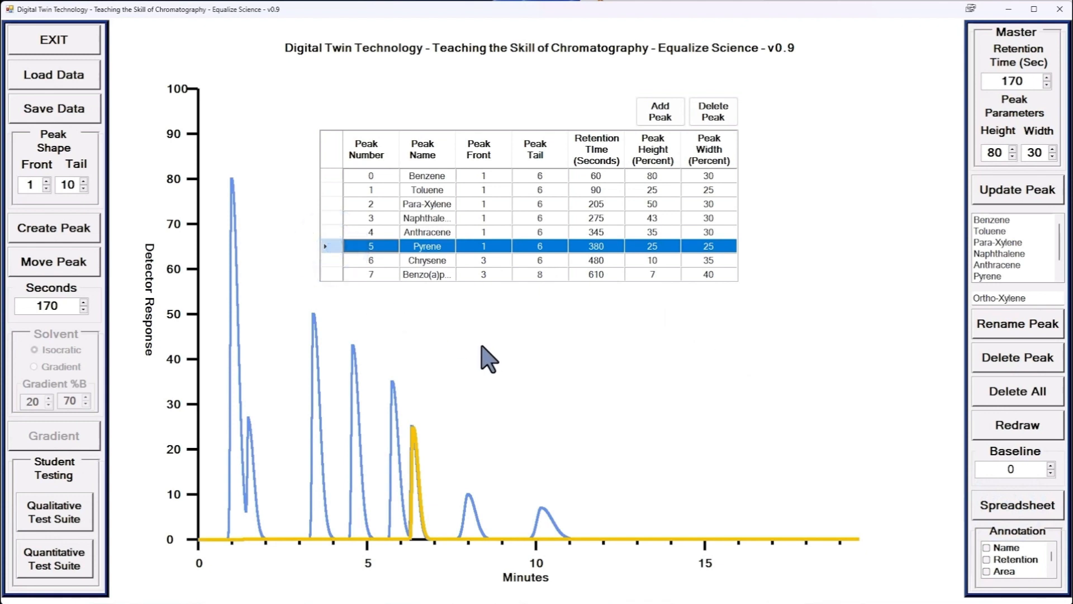
click(715, 117)
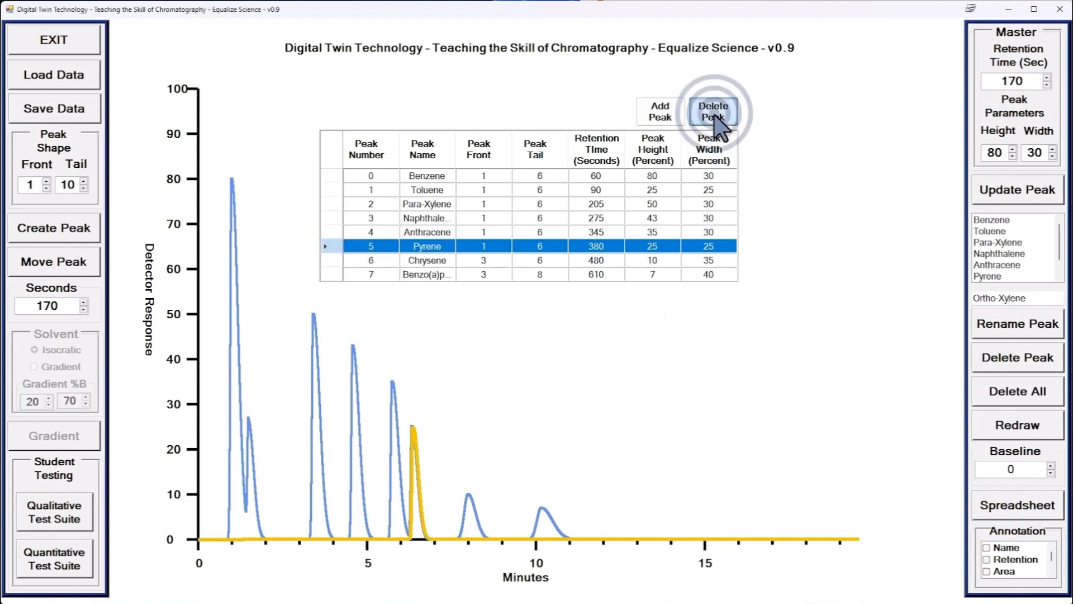
click(536, 296)
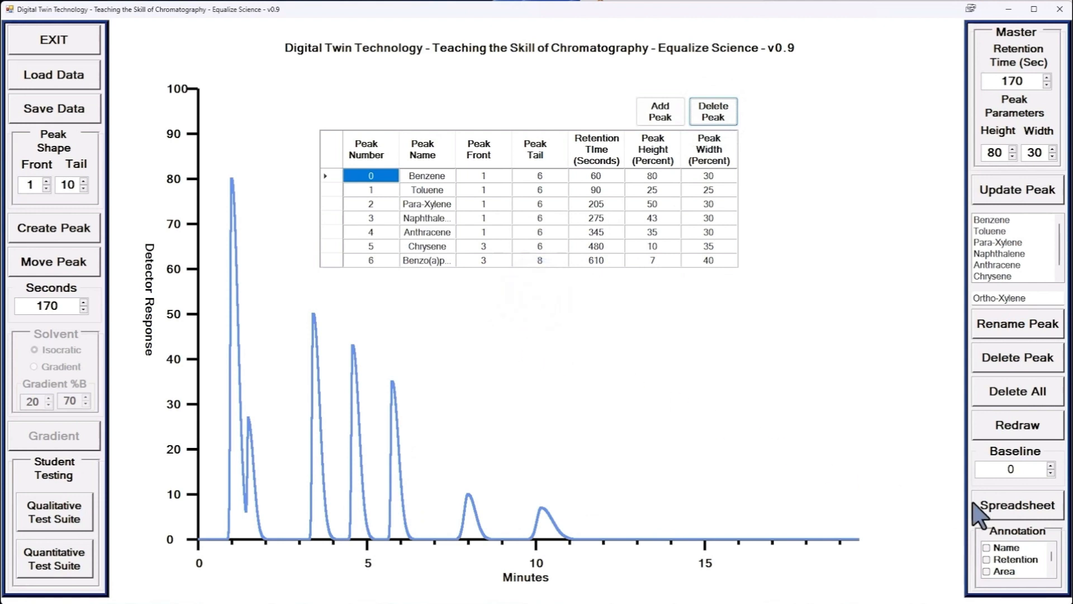
Close the peak spreadsheet, then enable the Name annotation and redraw the chromatogram with it
click(1012, 506)
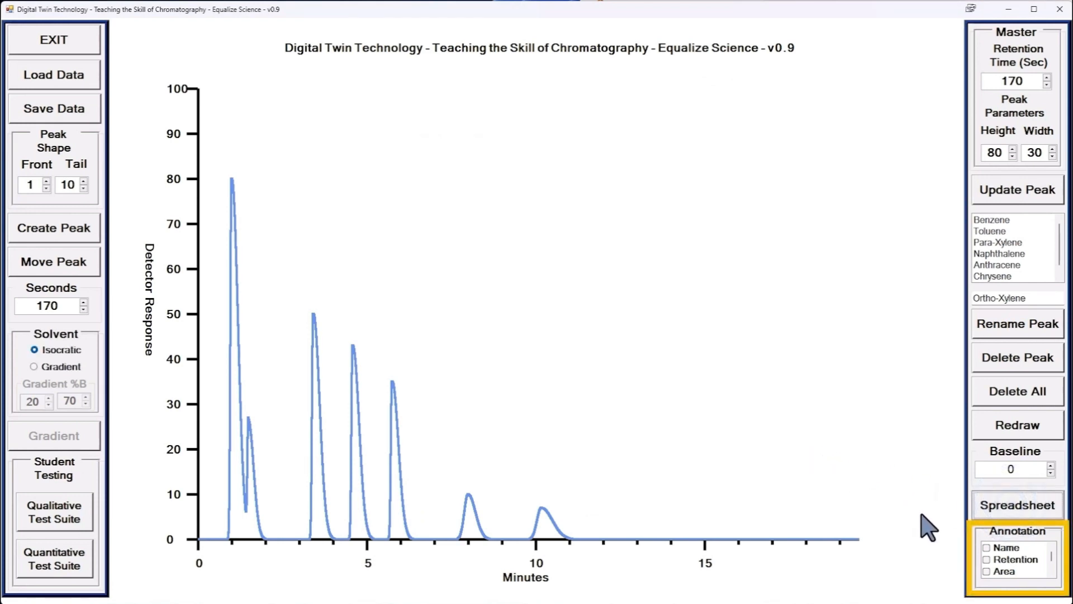
click(1055, 566)
drag(1055, 563, 1051, 551)
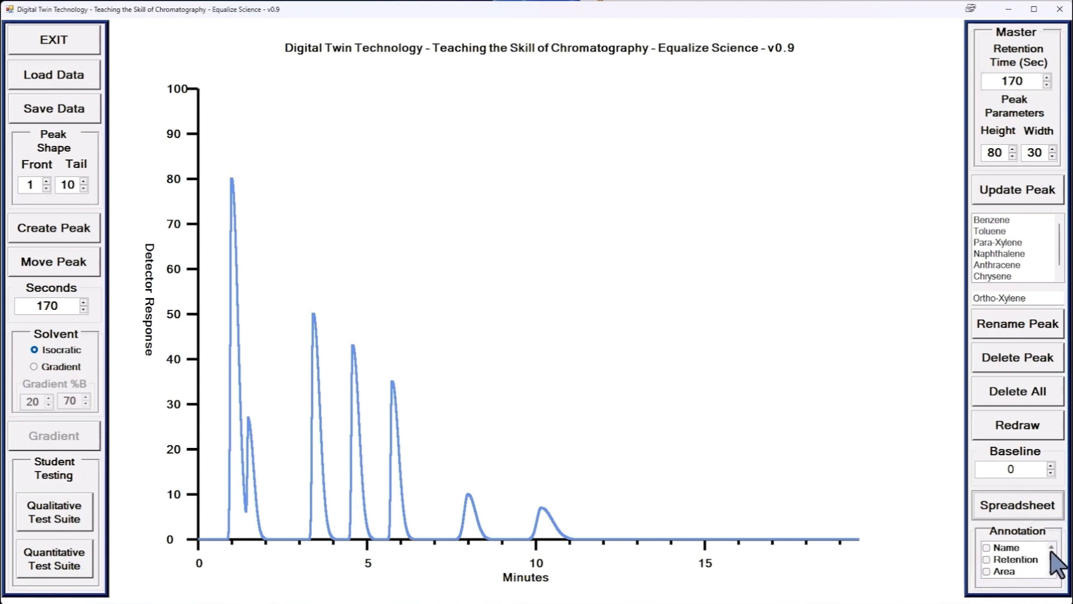
click(987, 550)
click(987, 549)
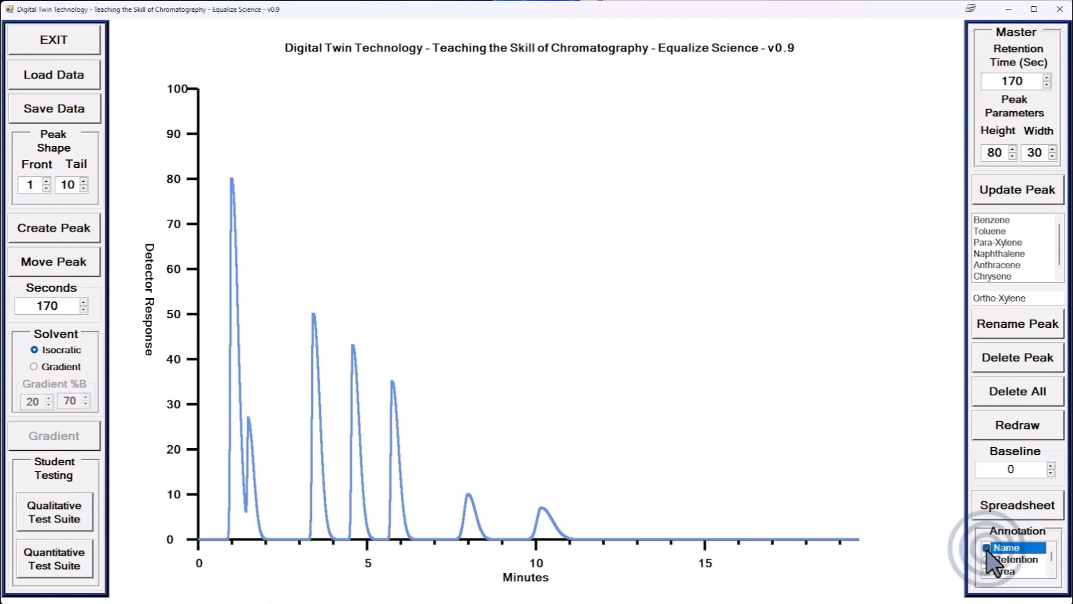
click(997, 441)
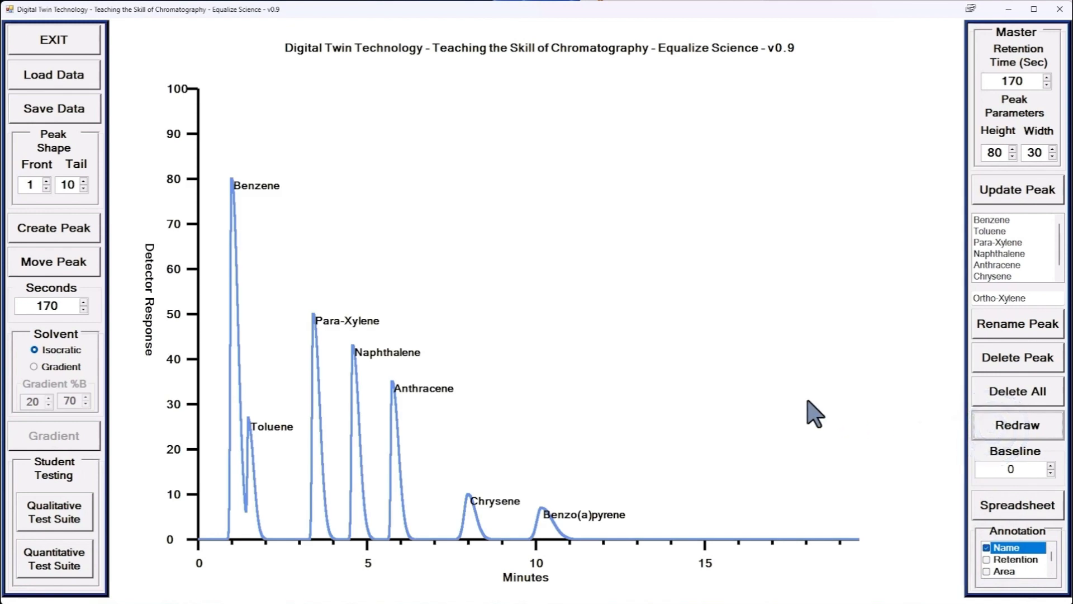
Turn off the Name annotation and redraw the chromatogram without peak labels
click(988, 549)
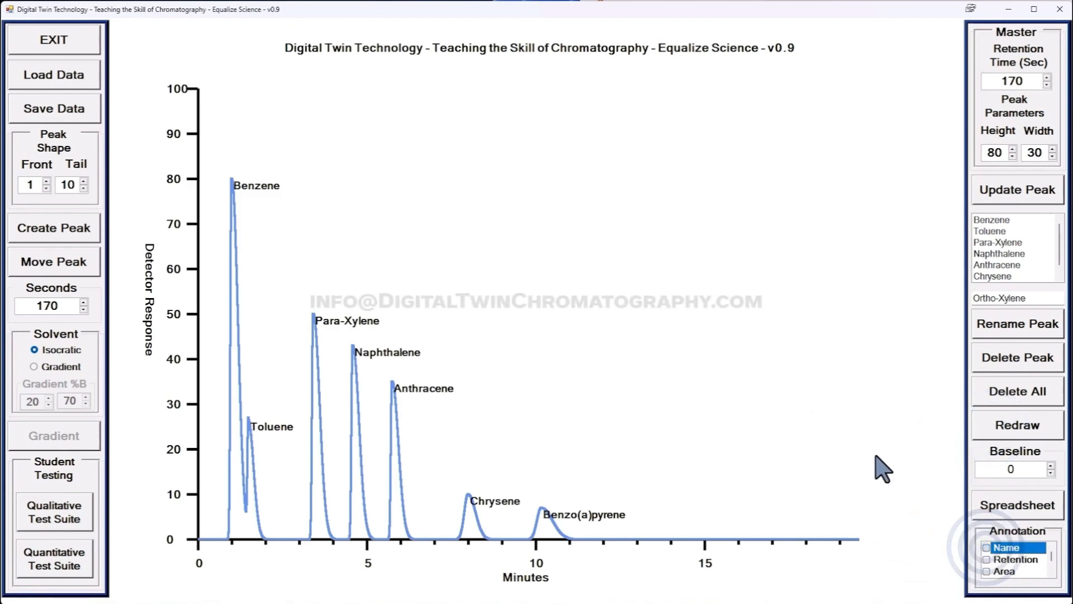
click(997, 432)
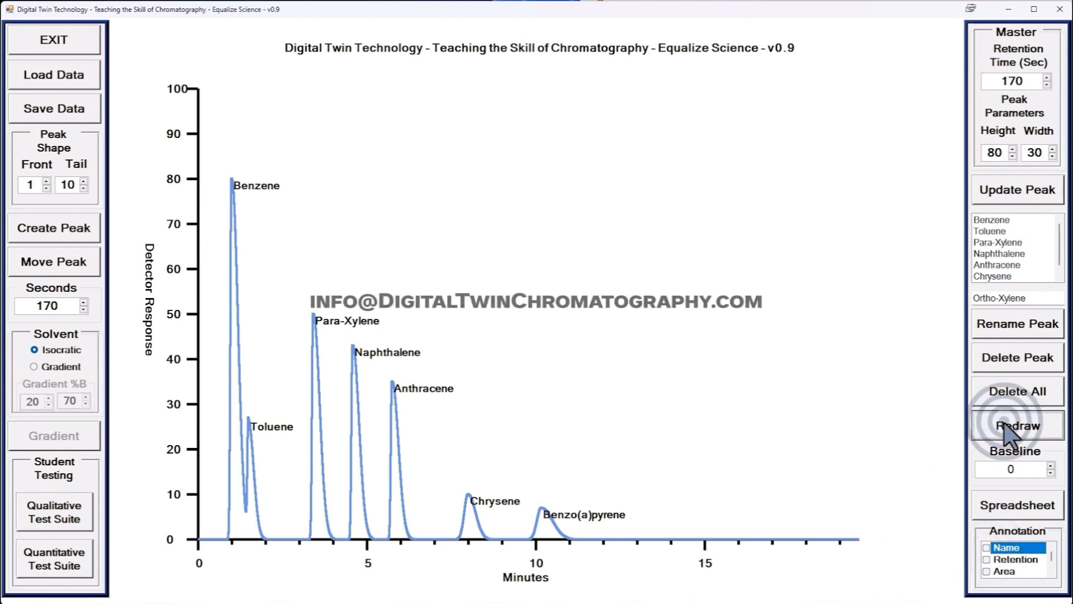